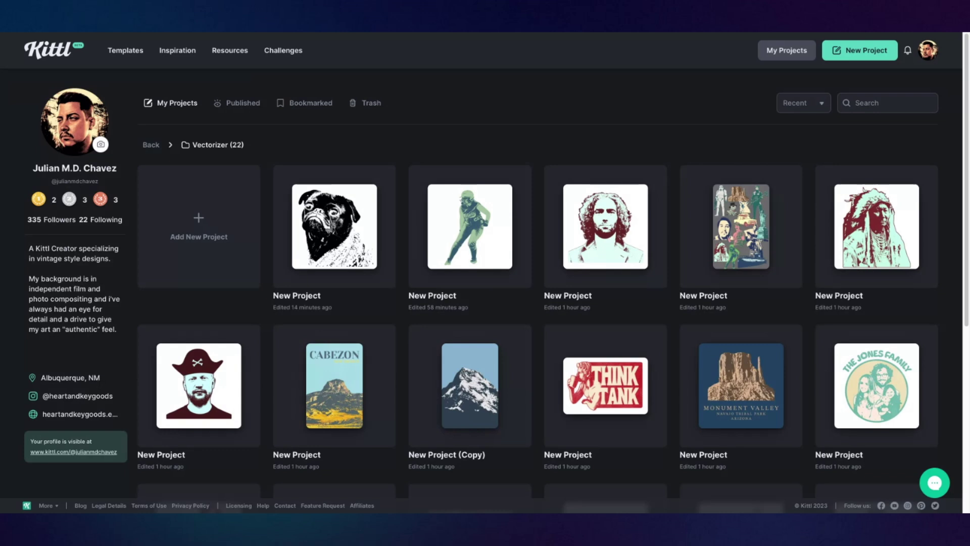
Select the top pug illustration layer and try out fill colours on its dark areas.
{"action": "scroll", "coordinate": [470, 202], "scroll_direction": "down", "scroll_amount": 2}
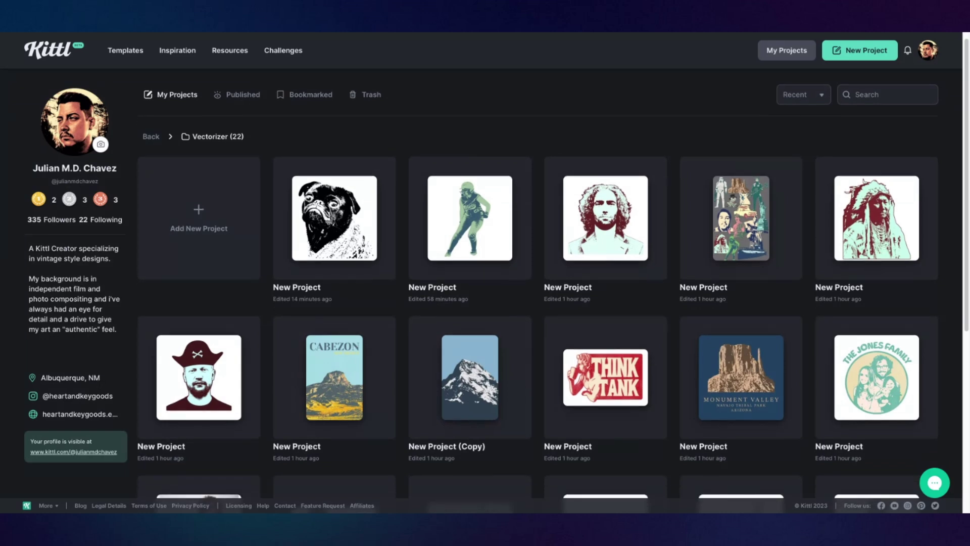
{"action": "scroll", "coordinate": [470, 202], "scroll_direction": "down", "scroll_amount": 5}
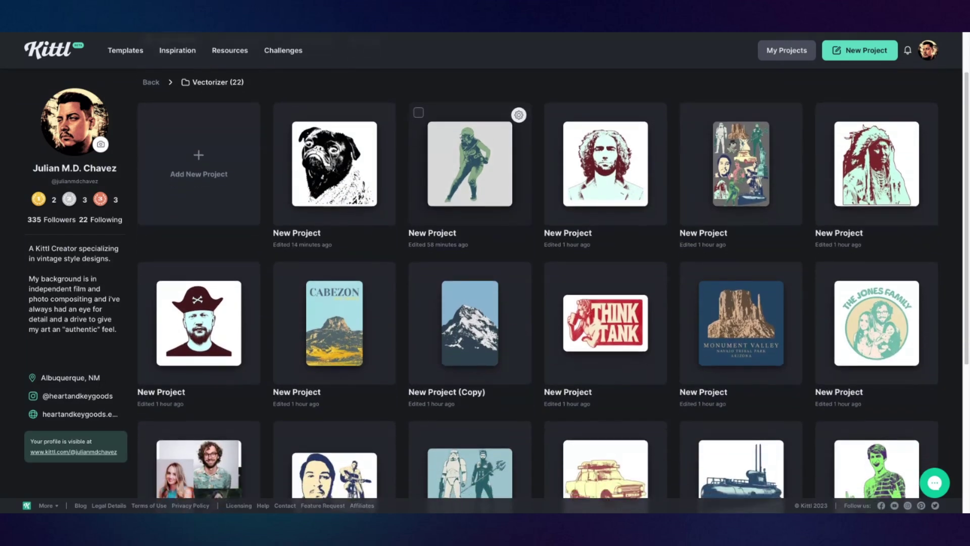
{"action": "scroll", "coordinate": [454, 138], "scroll_direction": "up", "scroll_amount": 7}
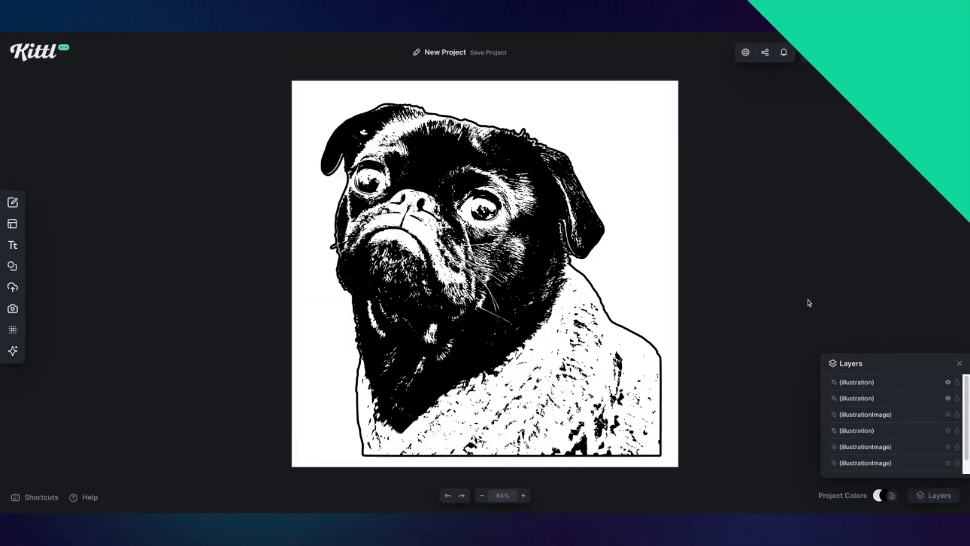
{"action": "left_click", "coordinate": [868, 386]}
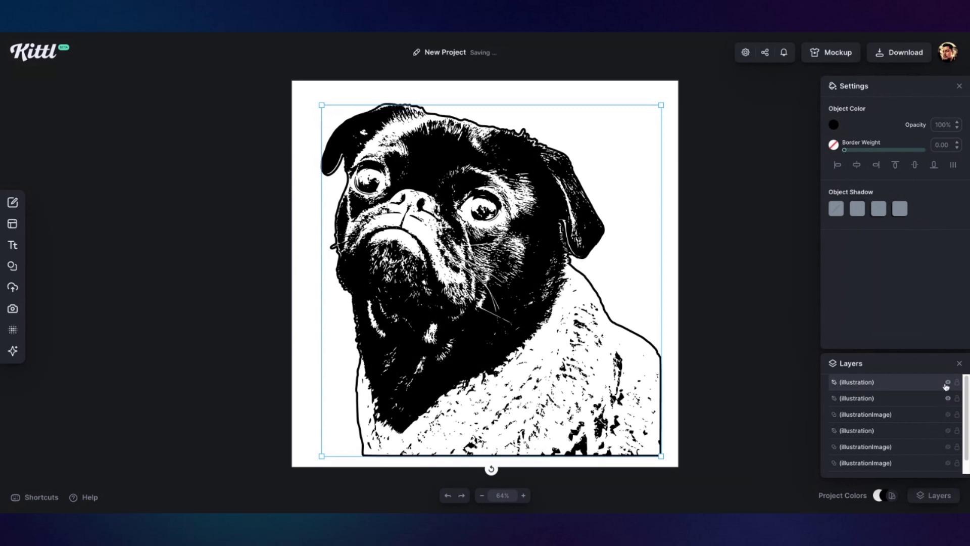
{"action": "left_click", "coordinate": [936, 399]}
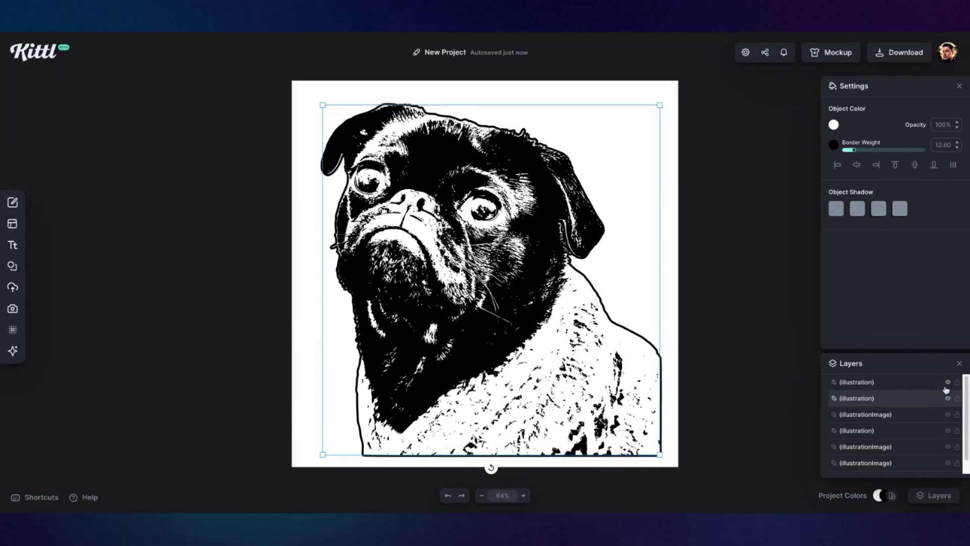
{"action": "left_click", "coordinate": [923, 383]}
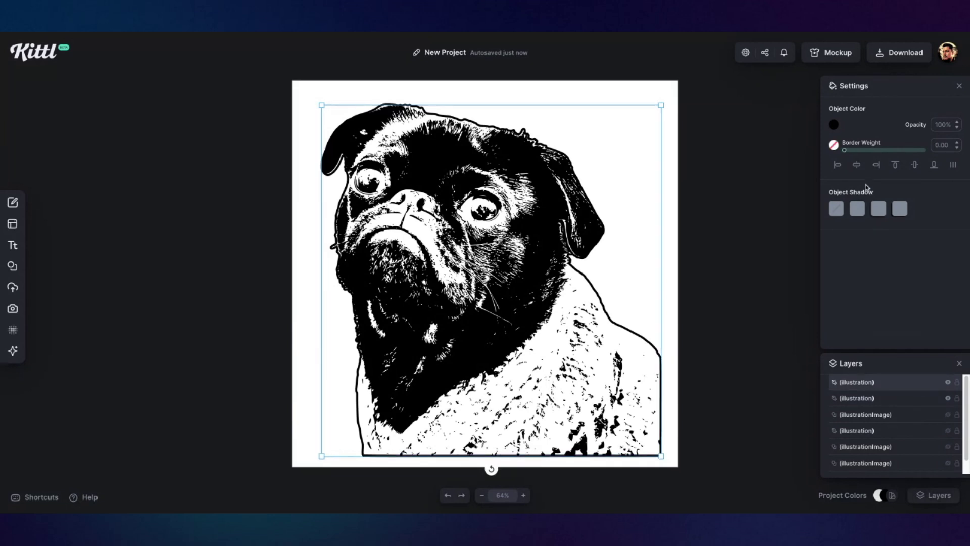
{"action": "left_click", "coordinate": [834, 124]}
{"action": "left_click_drag", "start_coordinate": [790, 154], "coordinate": [685, 236]}
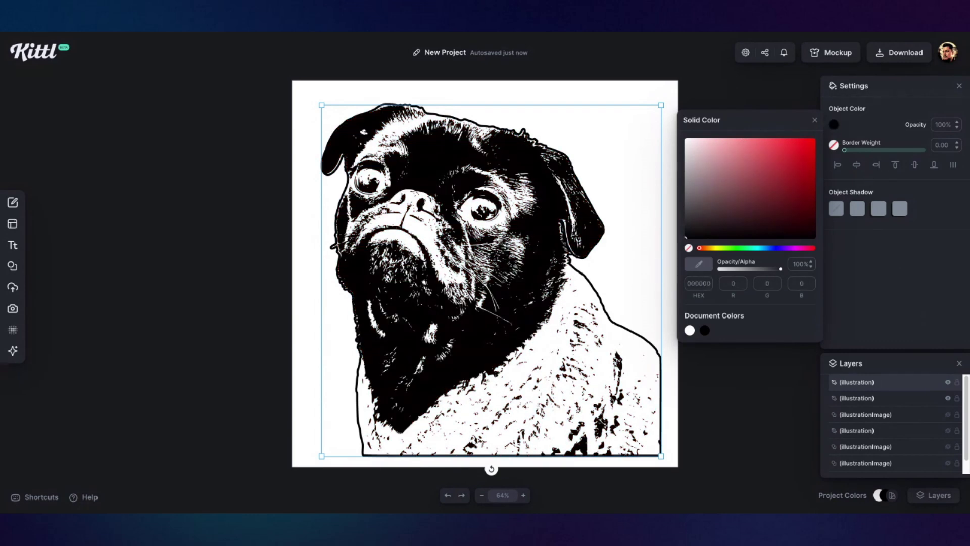
Recolour the pug's light areas to pale pink ce9696.
{"action": "left_click", "coordinate": [856, 397]}
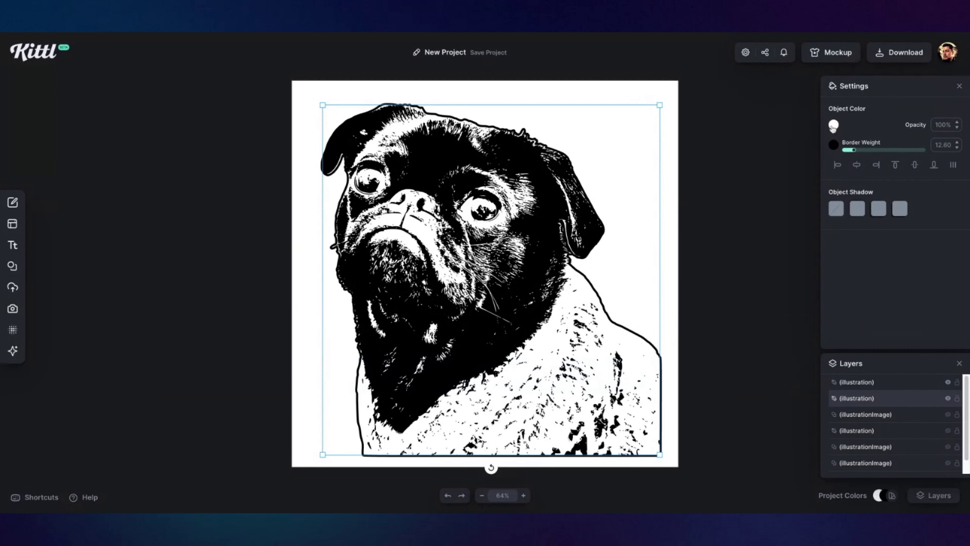
{"action": "left_click", "coordinate": [834, 125]}
{"action": "left_click_drag", "start_coordinate": [723, 152], "coordinate": [758, 151]}
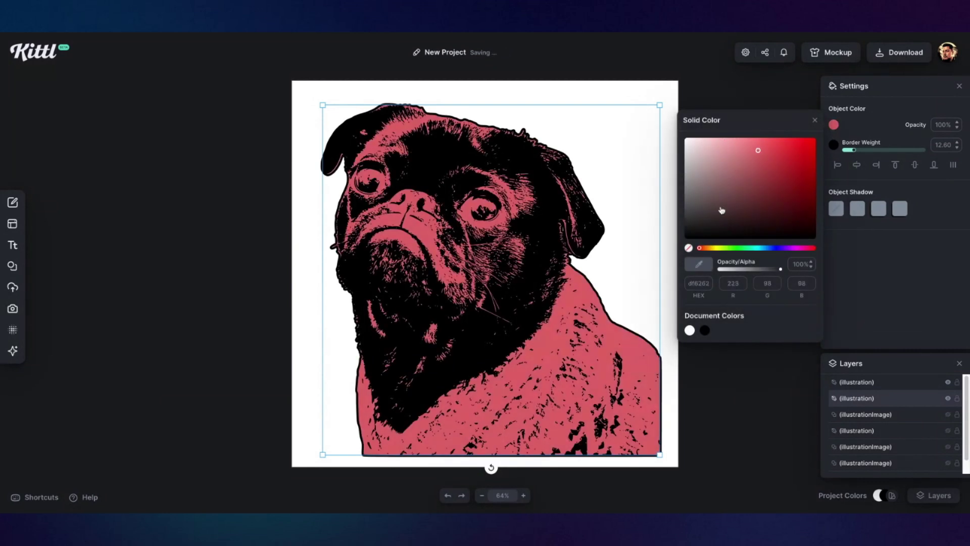
{"action": "left_click_drag", "start_coordinate": [721, 210], "coordinate": [720, 157]}
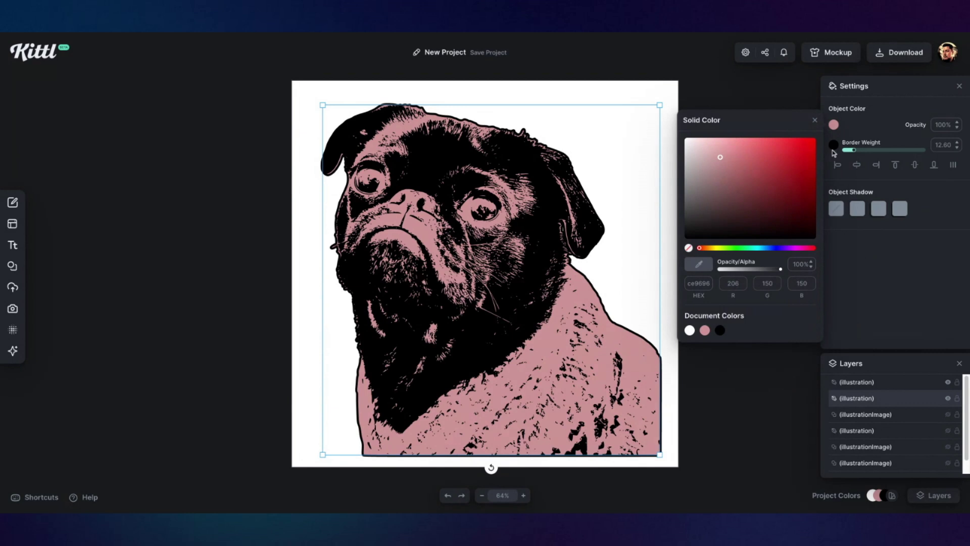
Set the pug's dark areas to deep teal 134746.
{"action": "left_click", "coordinate": [859, 381]}
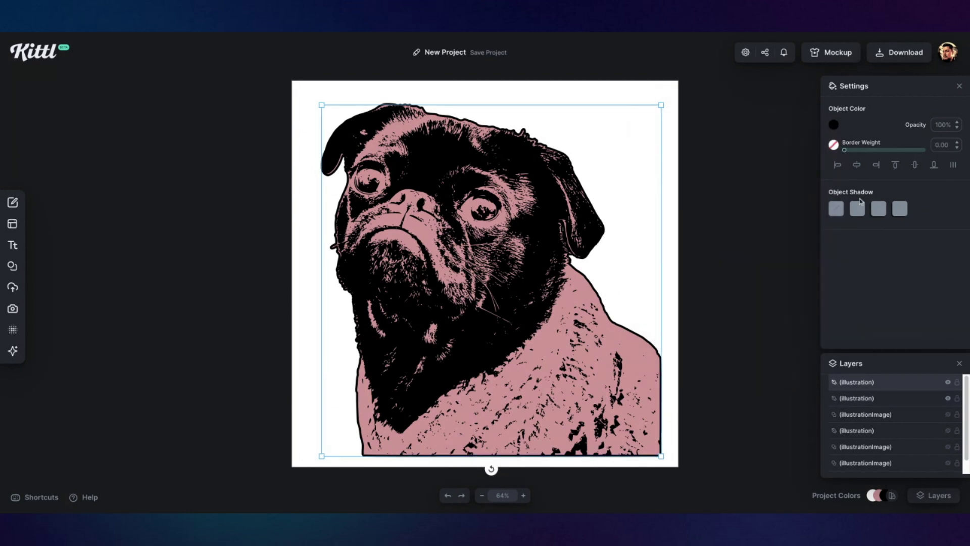
{"action": "left_click", "coordinate": [833, 125]}
{"action": "left_click", "coordinate": [771, 195]}
{"action": "left_click_drag", "start_coordinate": [762, 207], "coordinate": [749, 174]}
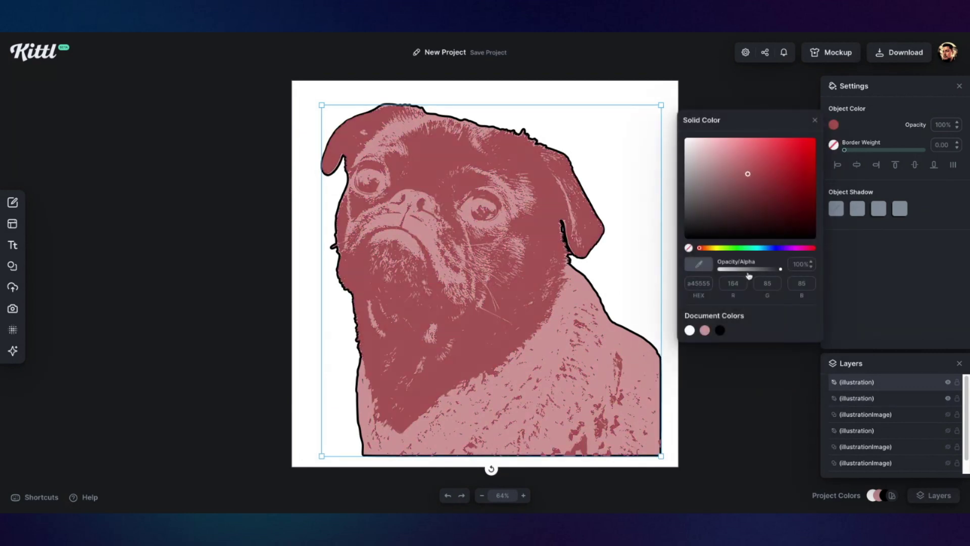
{"action": "left_click", "coordinate": [756, 247]}
{"action": "left_click", "coordinate": [764, 233]}
{"action": "left_click", "coordinate": [764, 231]}
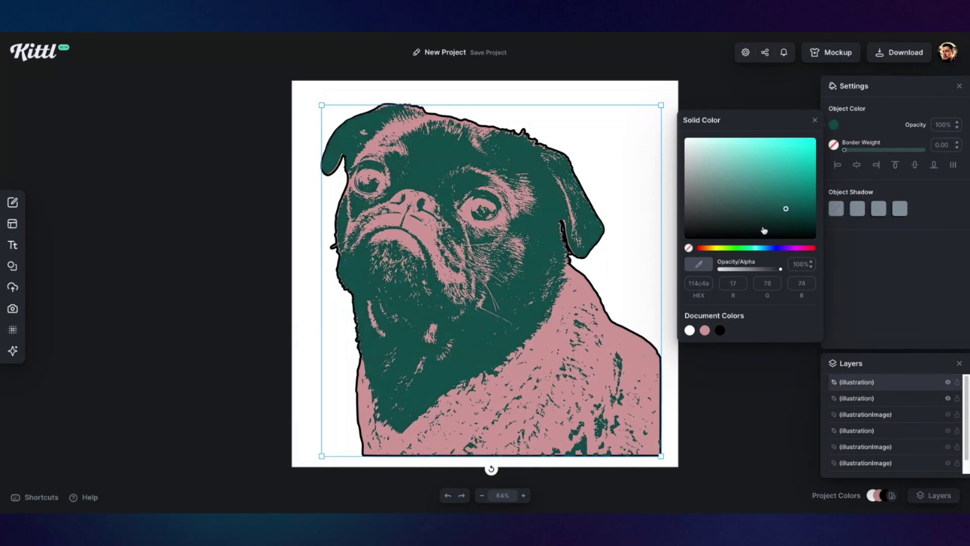
{"action": "left_click", "coordinate": [762, 228]}
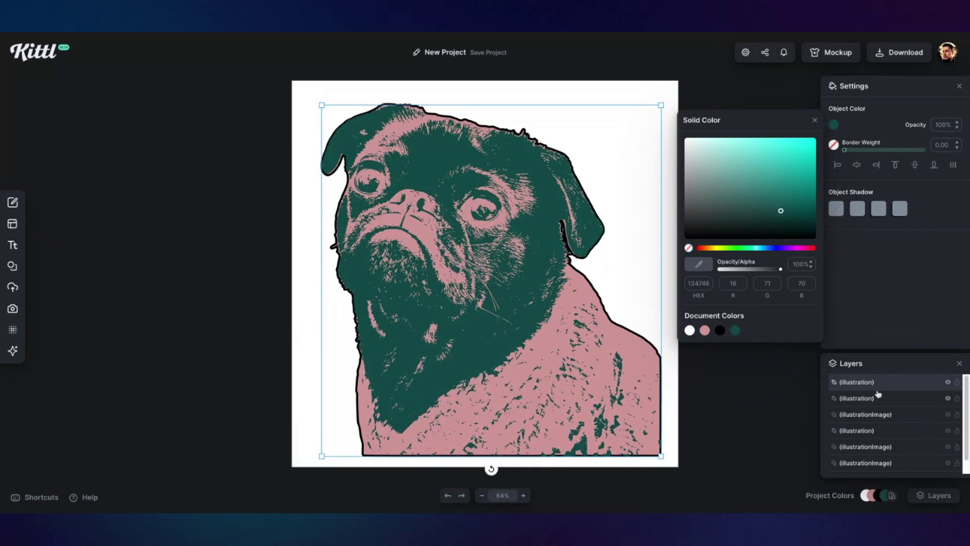
Hide both pug illustration layers.
{"action": "left_click", "coordinate": [948, 382]}
{"action": "left_click", "coordinate": [948, 398]}
{"action": "scroll", "coordinate": [925, 409], "scroll_direction": "down", "scroll_amount": 1}
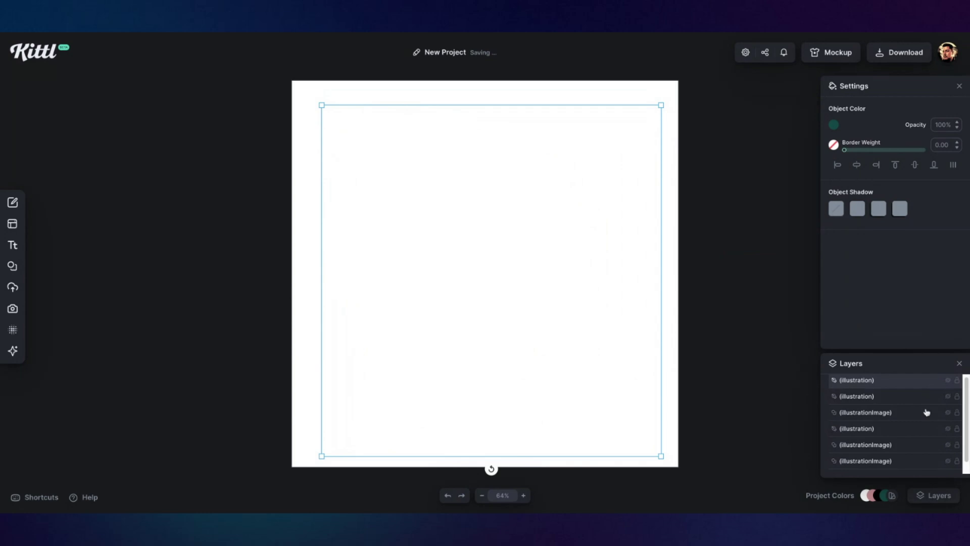
Delete all the old pug illustration layers.
{"action": "left_click", "coordinate": [13, 308]}
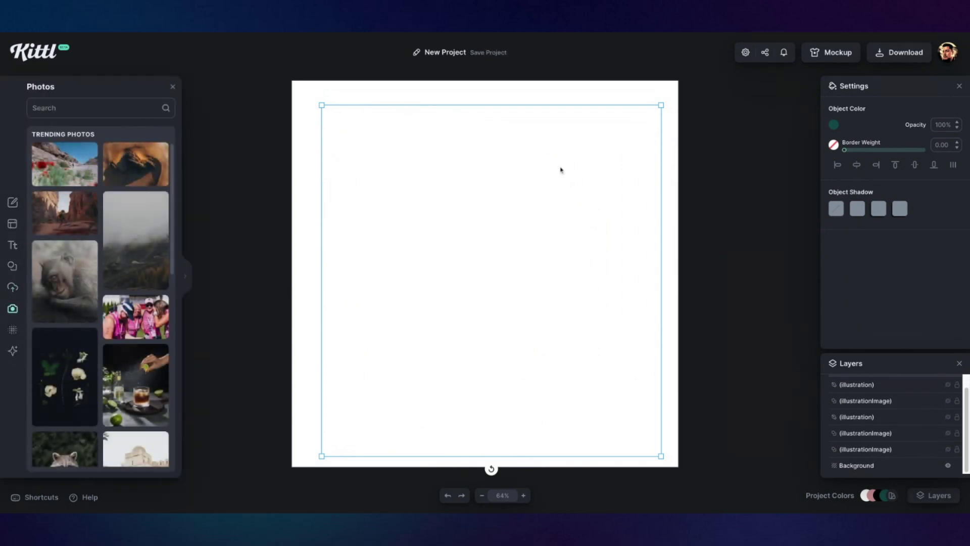
{"action": "left_click", "coordinate": [870, 449]}
{"action": "left_click", "coordinate": [850, 394], "text": "shift"}
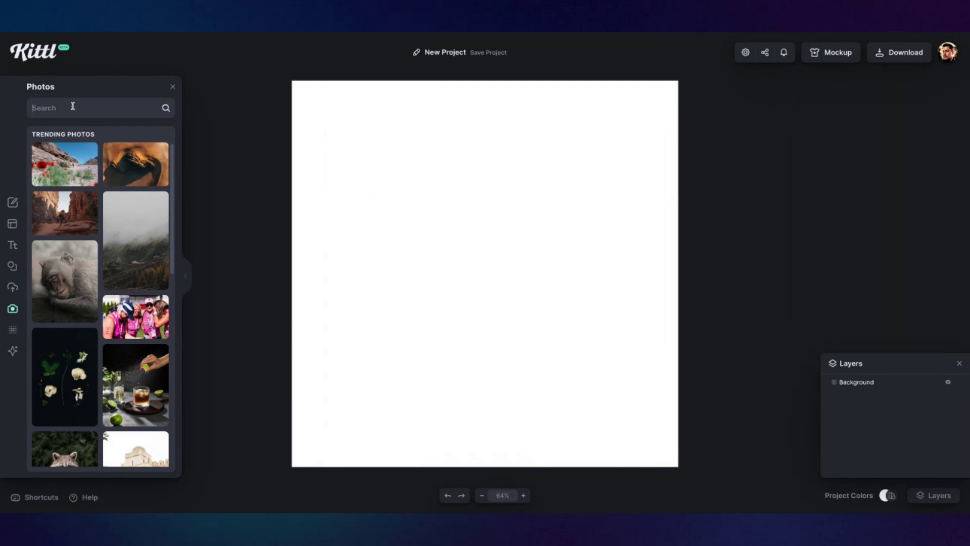
{"action": "key", "text": "Delete"}
Add the pug-on-yellow photo from a 'dog' search, enlarge it to fill the canvas, and remove its background.
{"action": "left_click", "coordinate": [72, 107]}
{"action": "type", "text": "dog"}
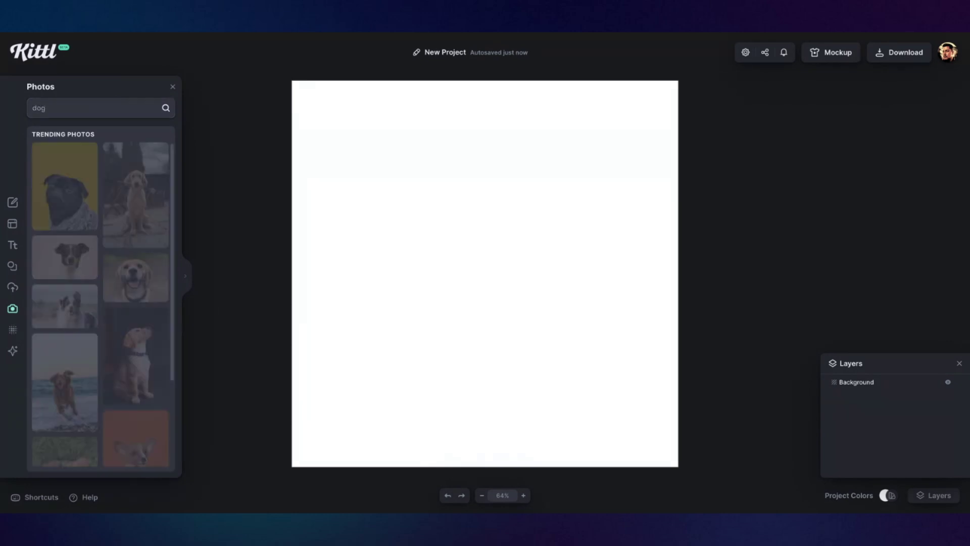
{"action": "left_click", "coordinate": [74, 194]}
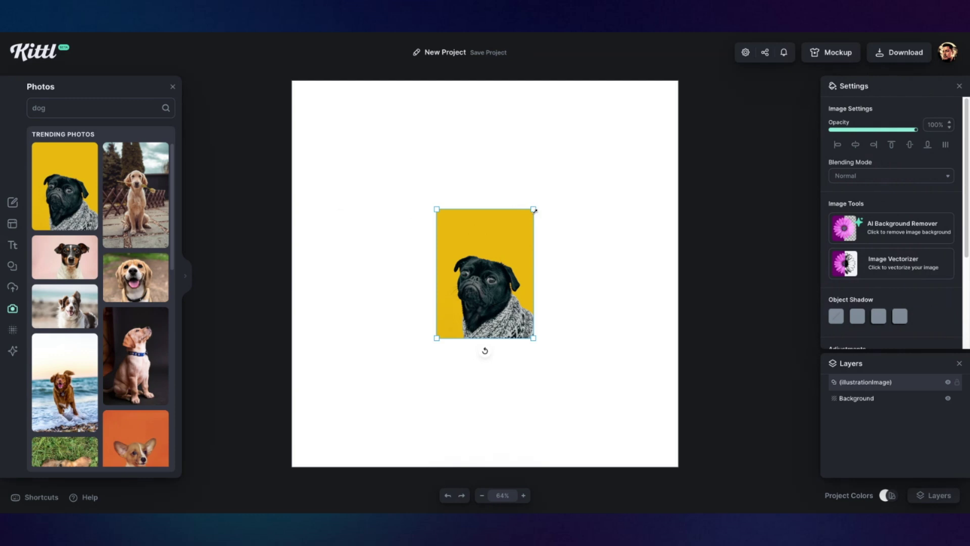
{"action": "left_click_drag", "start_coordinate": [535, 210], "coordinate": [665, 32]}
{"action": "left_click_drag", "start_coordinate": [558, 331], "coordinate": [559, 298]}
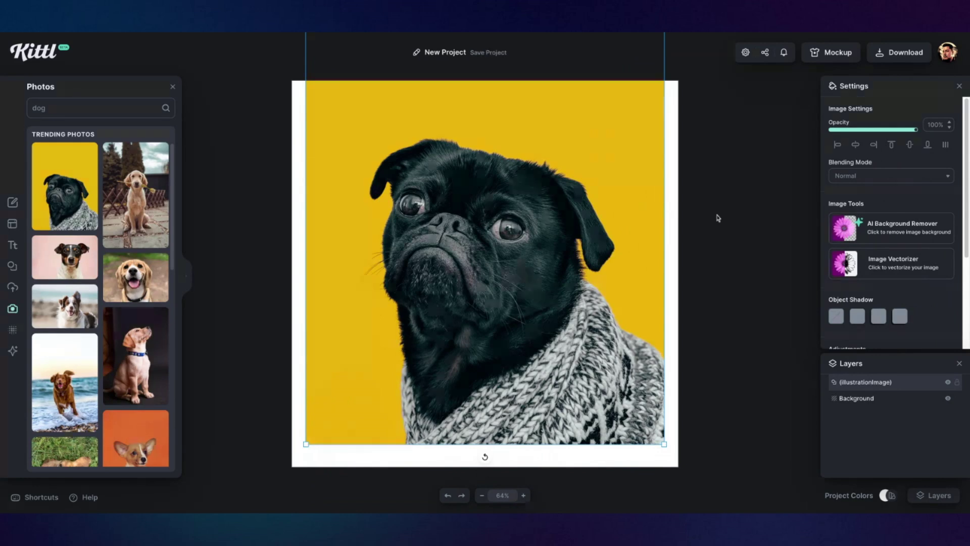
{"action": "left_click", "coordinate": [862, 224]}
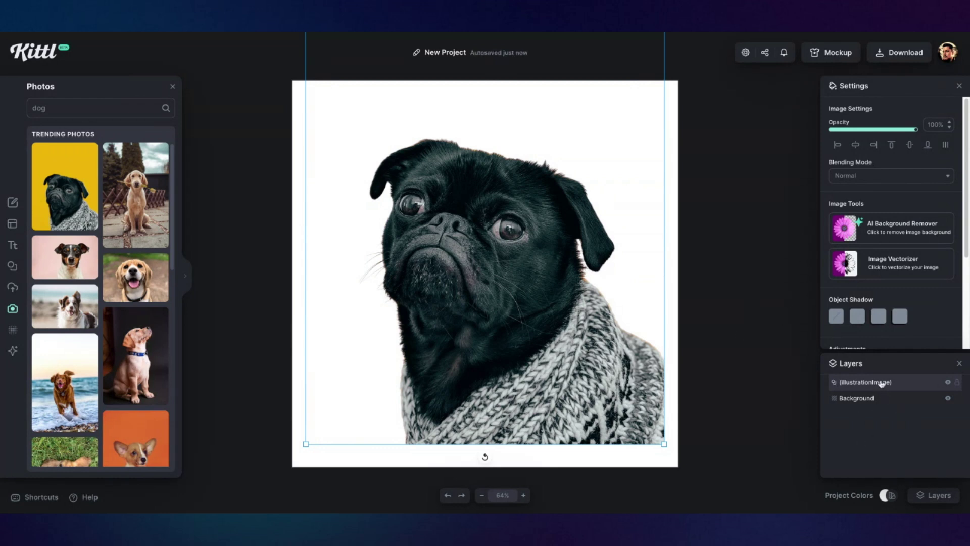
Vectorize the cut-out pug, reposition it and hide the white canvas background.
{"action": "left_click", "coordinate": [878, 274]}
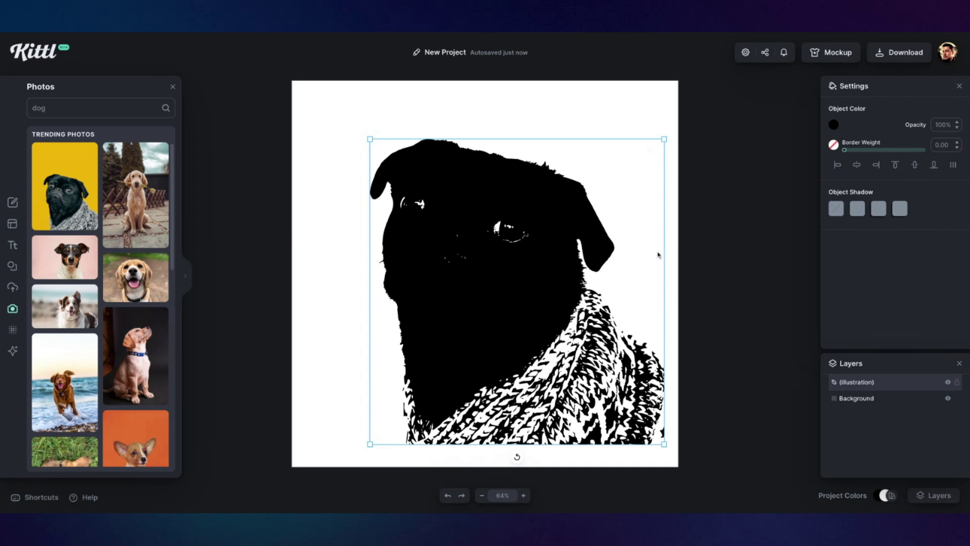
{"action": "left_click_drag", "start_coordinate": [475, 291], "coordinate": [520, 277]}
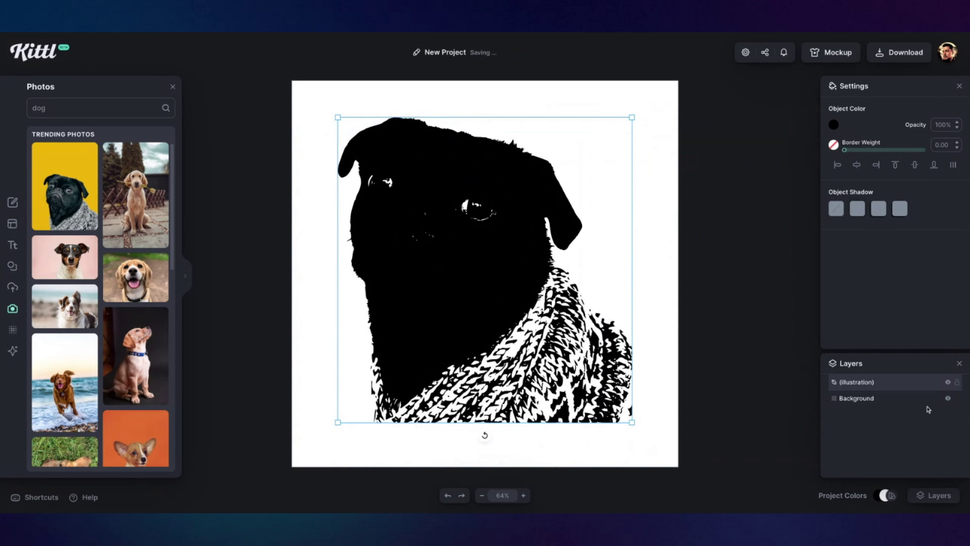
{"action": "left_click", "coordinate": [951, 402]}
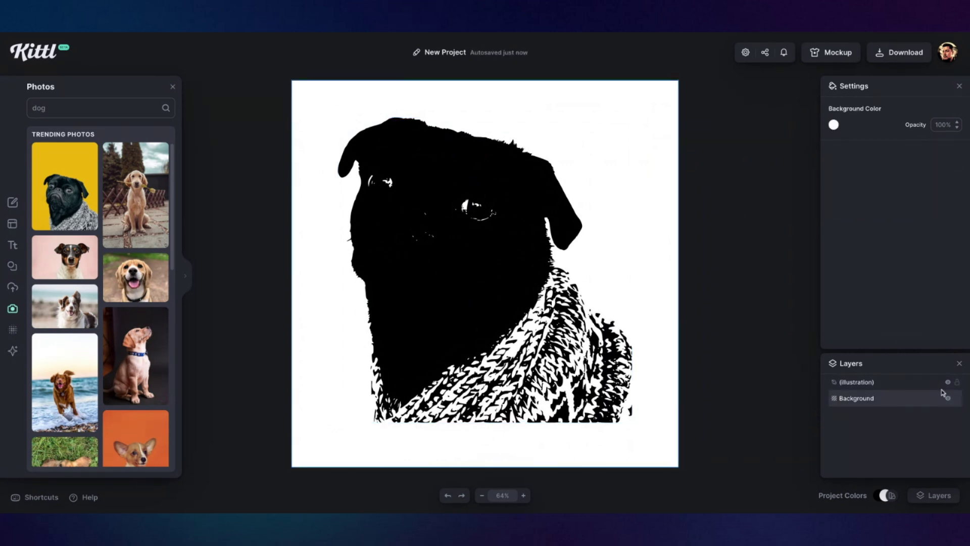
{"action": "left_click", "coordinate": [949, 398]}
{"action": "left_click_drag", "start_coordinate": [476, 249], "coordinate": [537, 267]}
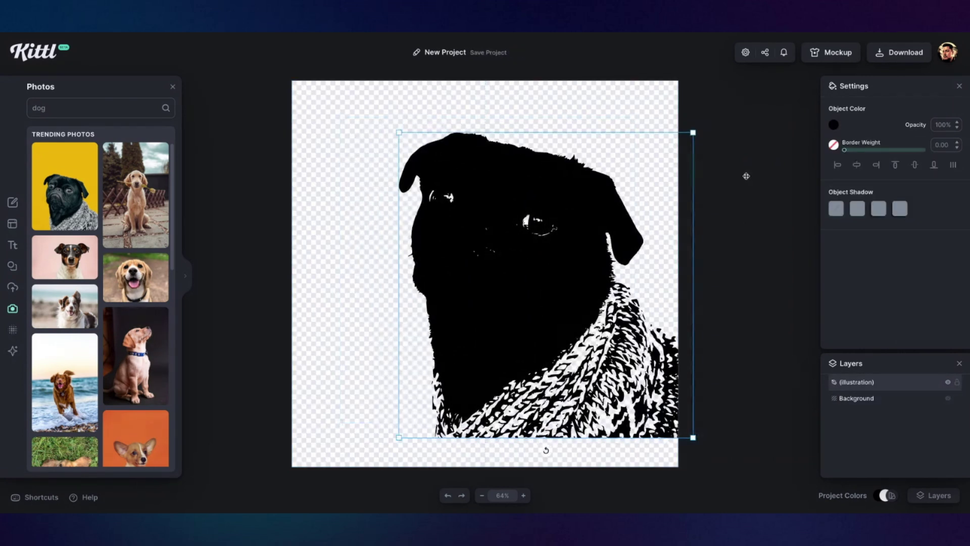
Try a red fill on the vectorized pug, then undo the recolouring and moves.
{"action": "left_click", "coordinate": [834, 124]}
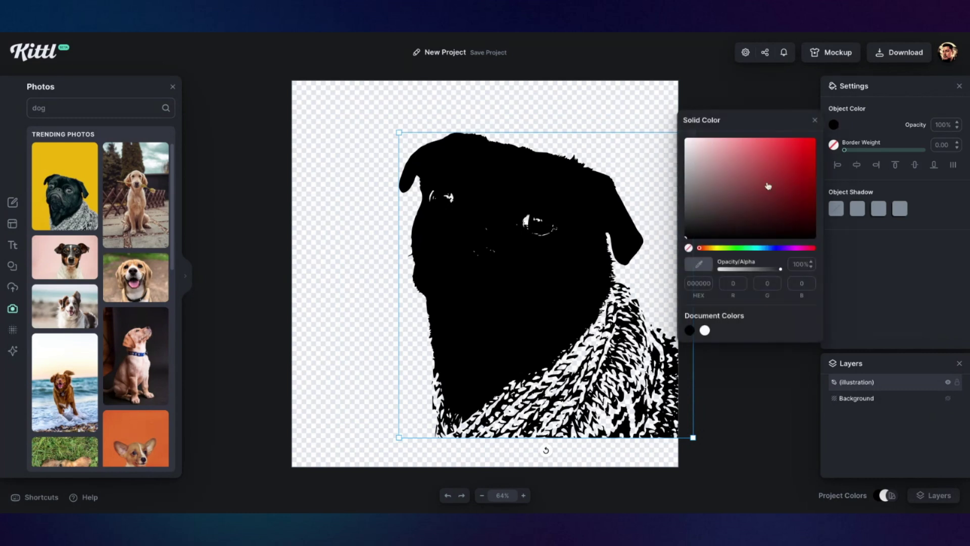
{"action": "left_click_drag", "start_coordinate": [769, 187], "coordinate": [759, 175]}
{"action": "left_click", "coordinate": [589, 260]}
{"action": "left_click_drag", "start_coordinate": [588, 261], "coordinate": [550, 247]}
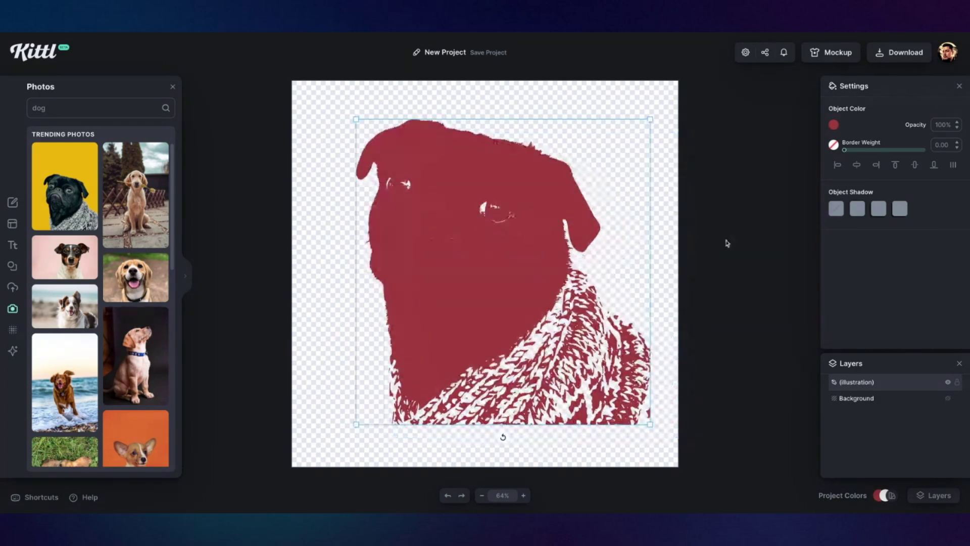
{"action": "key", "text": "ctrl+z"}
{"action": "key", "text": "ctrl+z"}
{"action": "key", "text": "ctrl+z"}
{"action": "key", "text": "ctrl+z"}
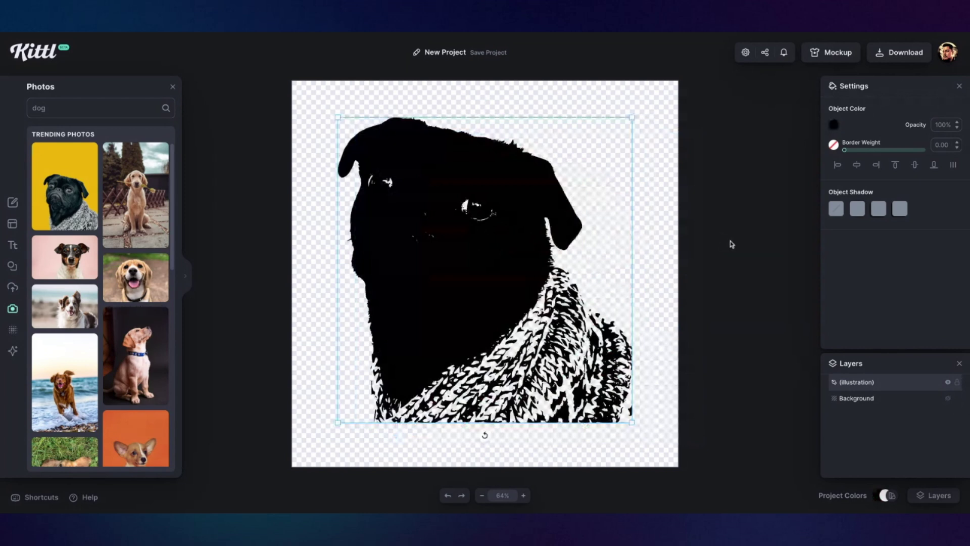
{"action": "key", "text": "ctrl+z"}
Paste a second pug copy and darken the lower copy to a black silhouette at -100% brightness, contrast, saturation.
{"action": "key", "text": "ctrl+z"}
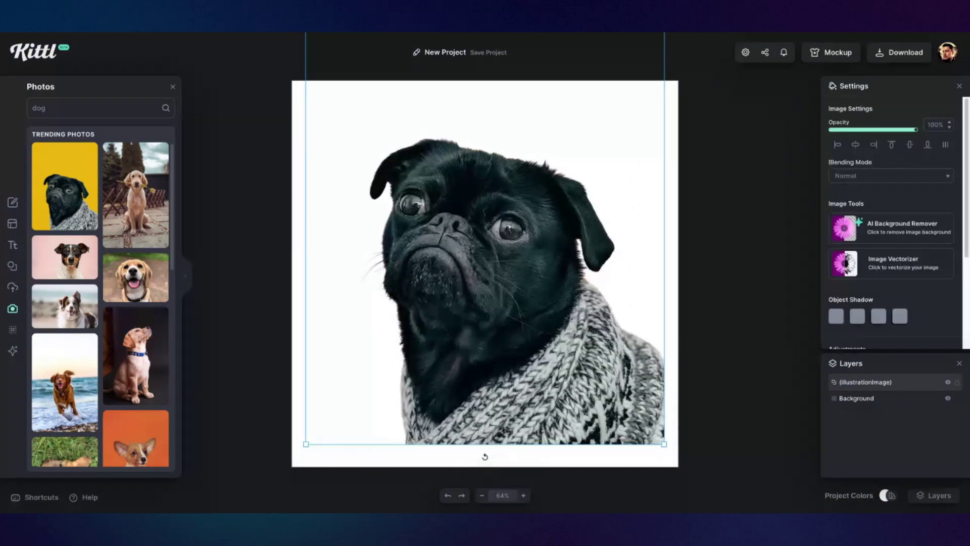
{"action": "key", "text": "ctrl+z"}
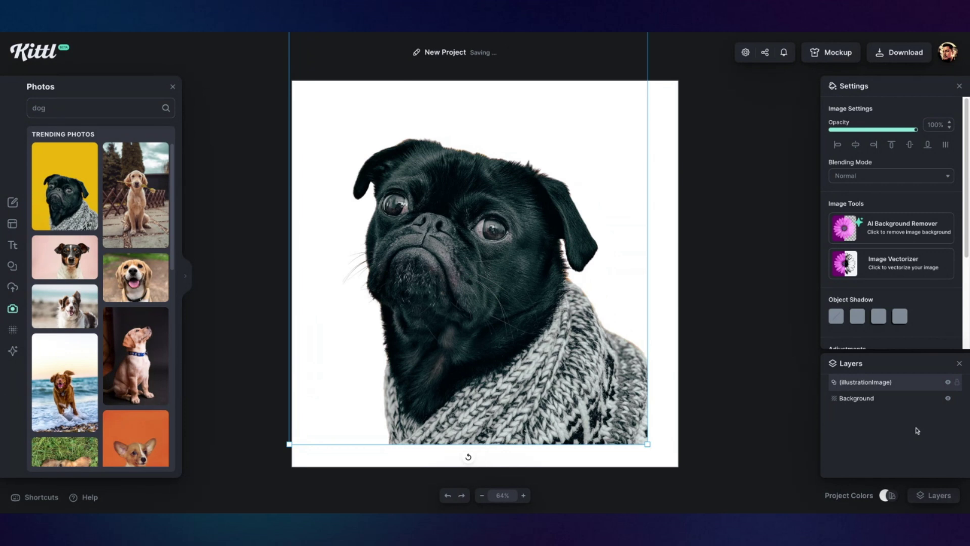
{"action": "key", "text": "ctrl+v"}
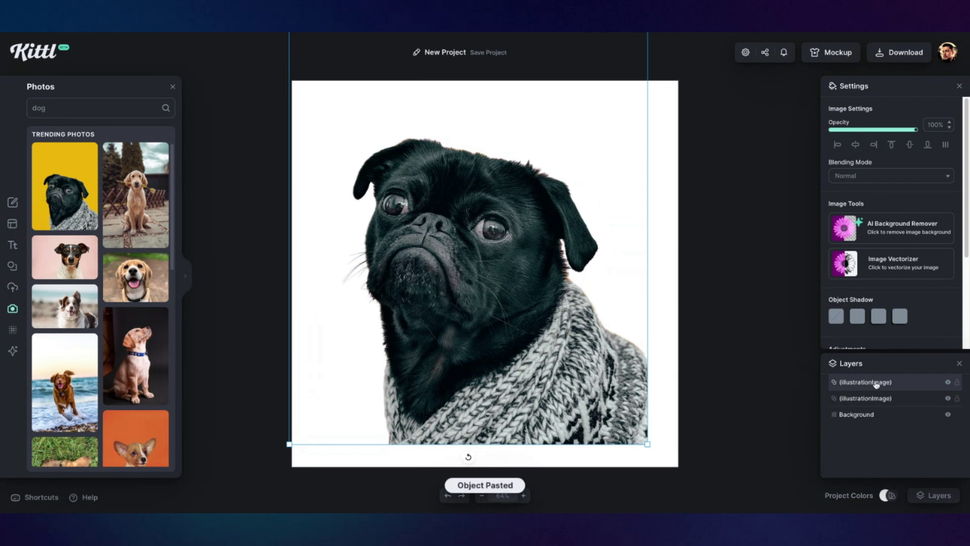
{"action": "left_click", "coordinate": [948, 383]}
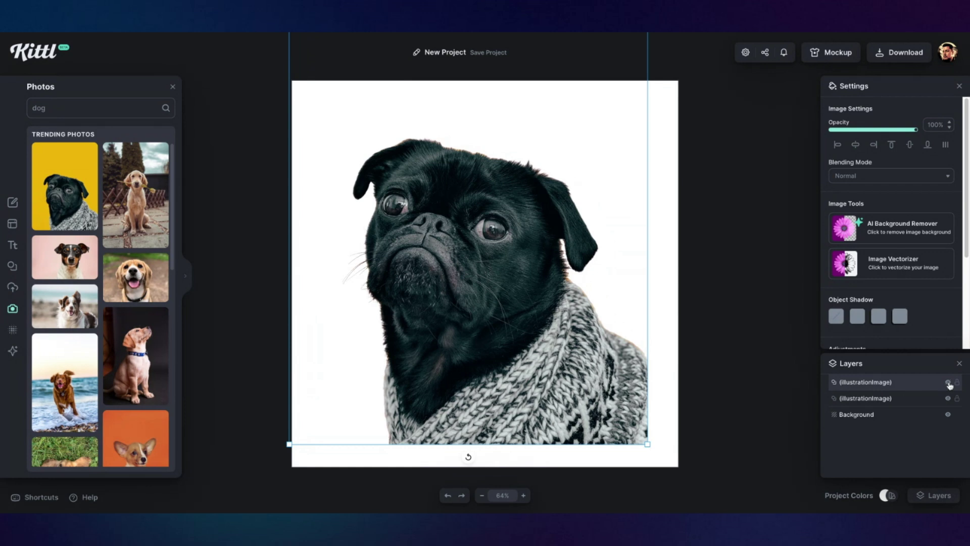
{"action": "left_click", "coordinate": [886, 401]}
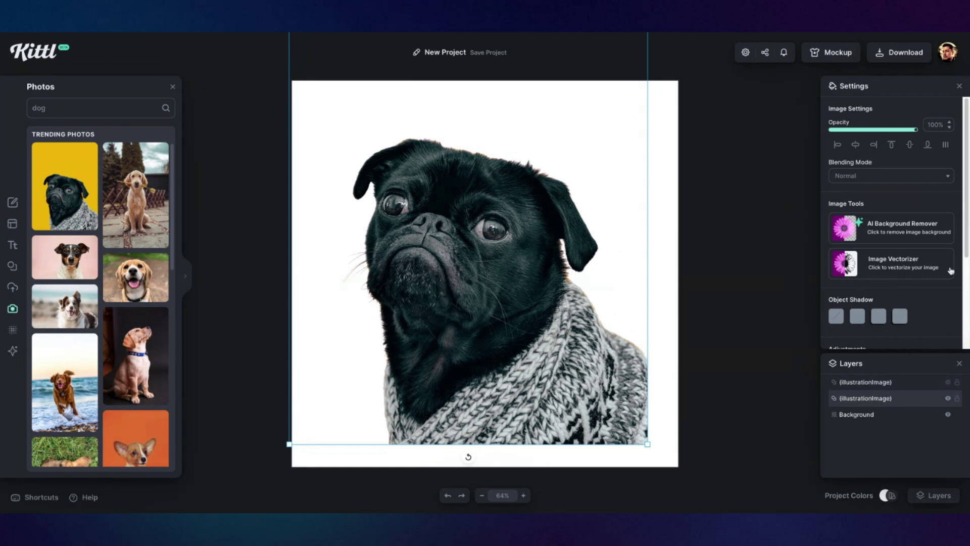
{"action": "scroll", "coordinate": [966, 238], "scroll_direction": "down", "scroll_amount": 3}
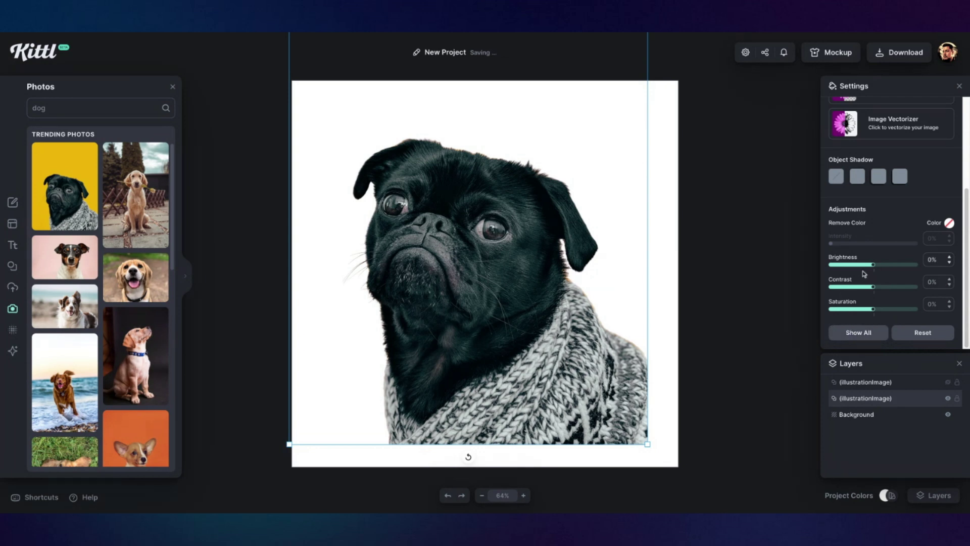
{"action": "left_click_drag", "start_coordinate": [872, 266], "coordinate": [831, 265]}
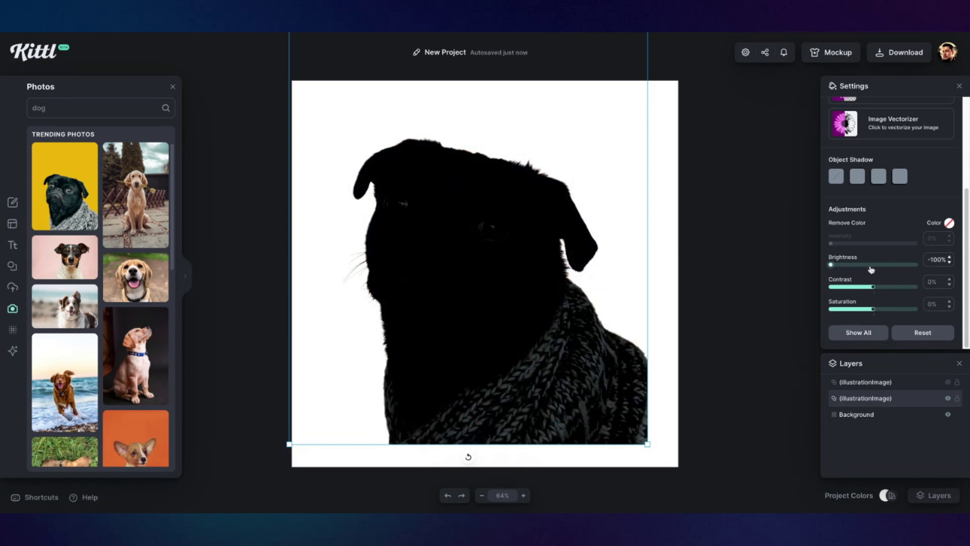
{"action": "left_click_drag", "start_coordinate": [872, 290], "coordinate": [831, 308]}
{"action": "left_click", "coordinate": [757, 271]}
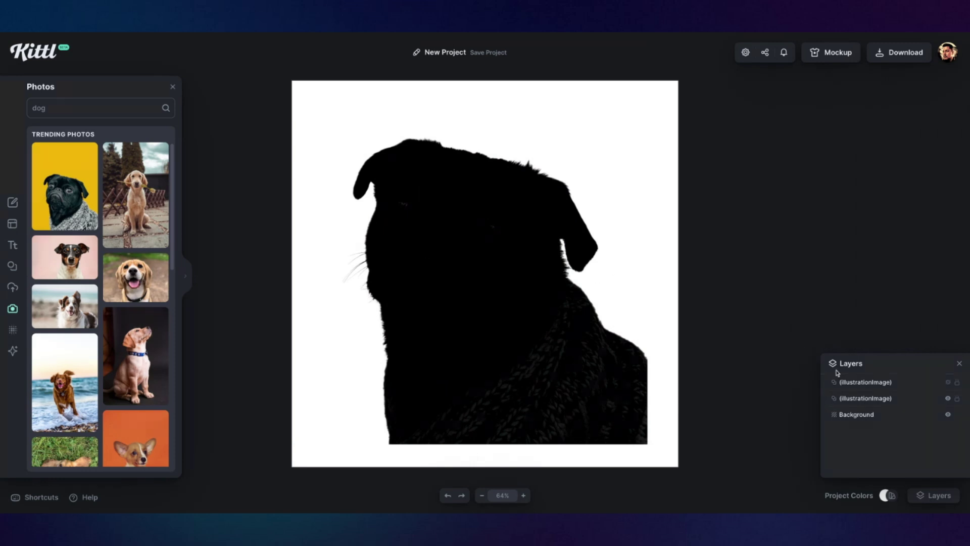
Show the top pug copy and set its saturation to -100%.
{"action": "left_click", "coordinate": [947, 383]}
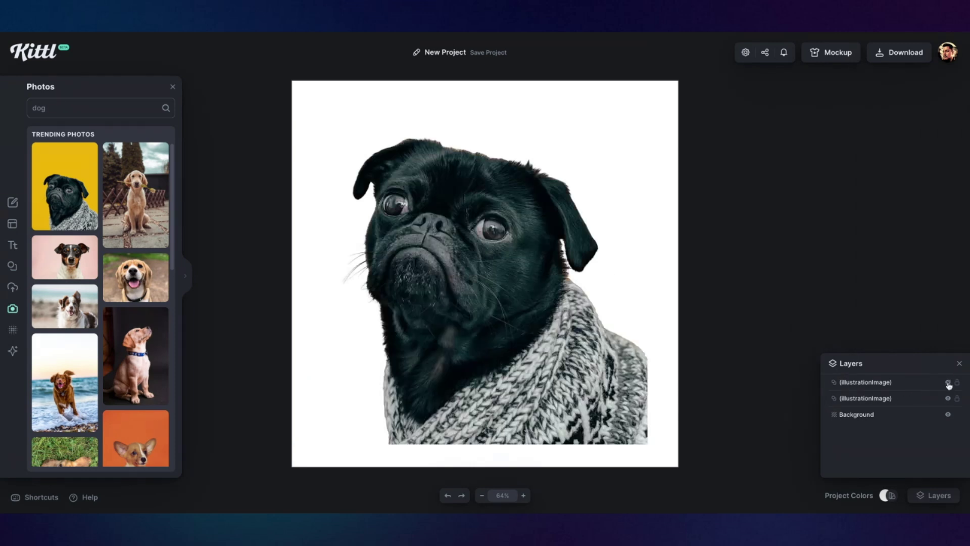
{"action": "left_click", "coordinate": [924, 385]}
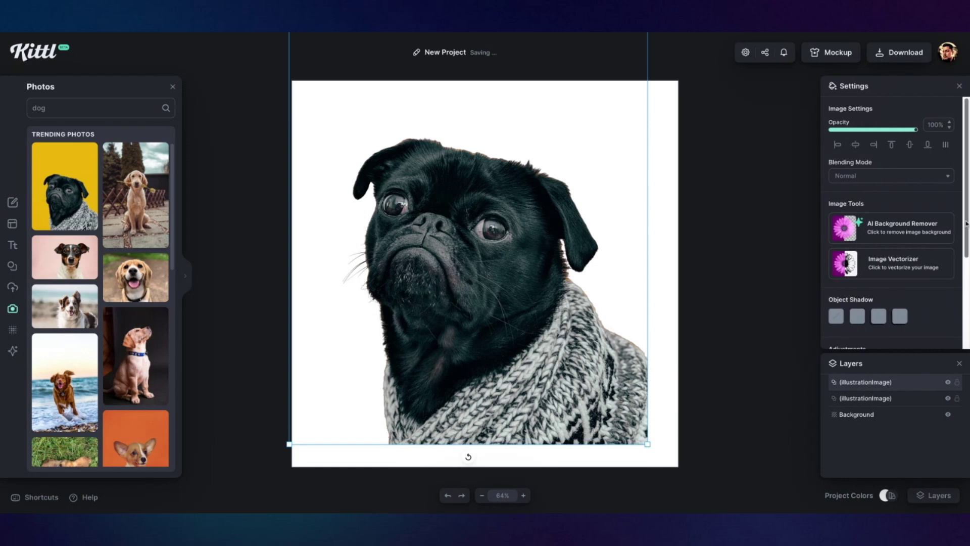
{"action": "left_click_drag", "start_coordinate": [968, 225], "coordinate": [969, 308]}
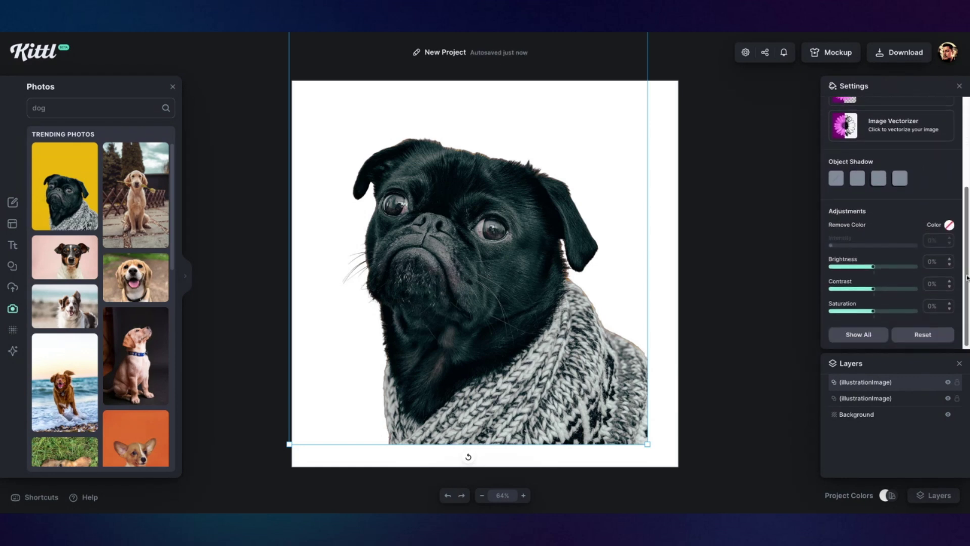
{"action": "left_click", "coordinate": [872, 310]}
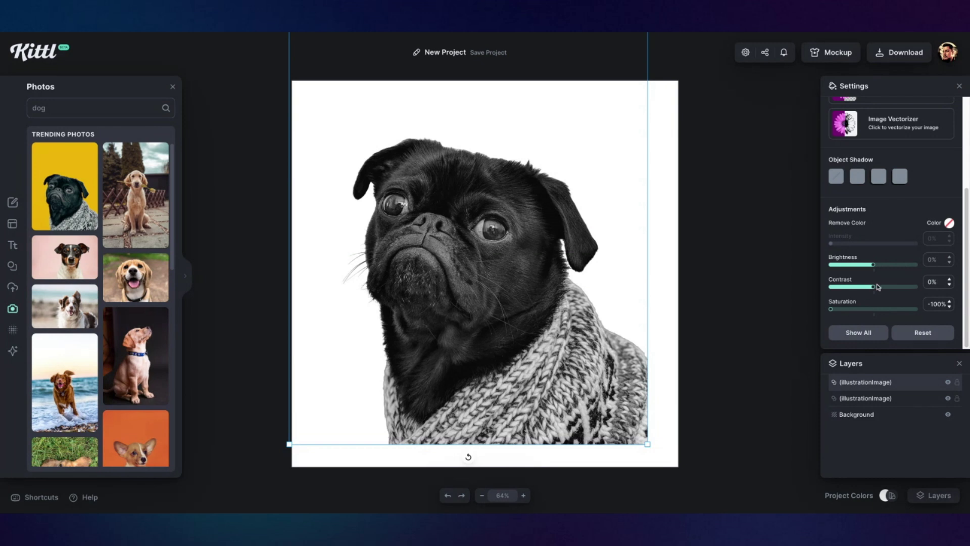
Adjust the grey pug to 38% brightness, -63% contrast and -17% blur, and hide the white background.
{"action": "scroll", "coordinate": [875, 290], "scroll_direction": "down", "scroll_amount": 5}
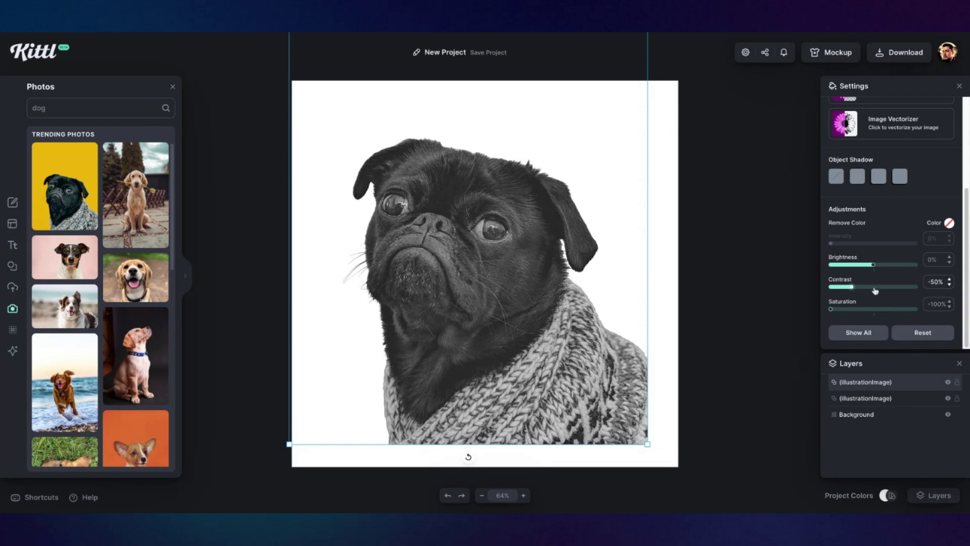
{"action": "scroll", "coordinate": [875, 290], "scroll_direction": "down", "scroll_amount": 1}
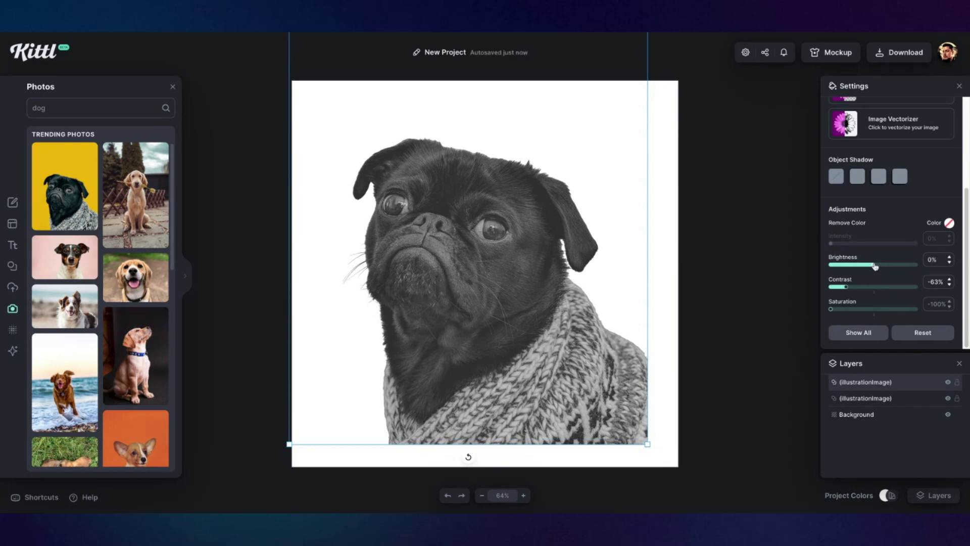
{"action": "scroll", "coordinate": [876, 266], "scroll_direction": "up", "scroll_amount": 3}
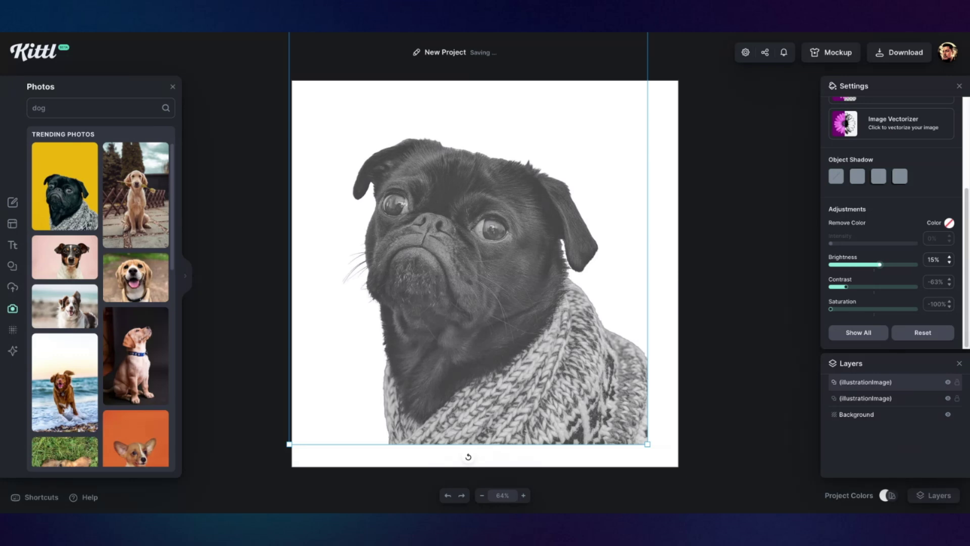
{"action": "left_click_drag", "start_coordinate": [880, 265], "coordinate": [889, 265]}
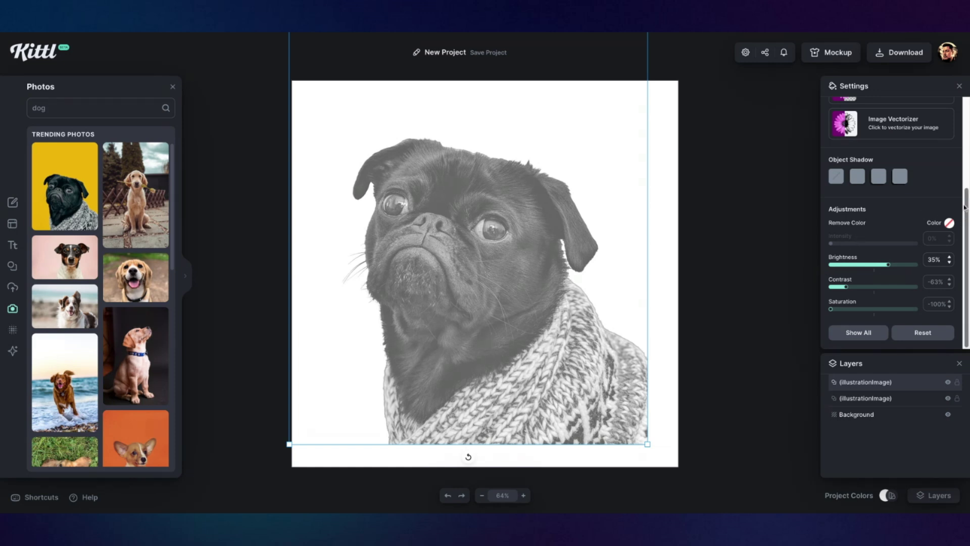
{"action": "left_click", "coordinate": [860, 332]}
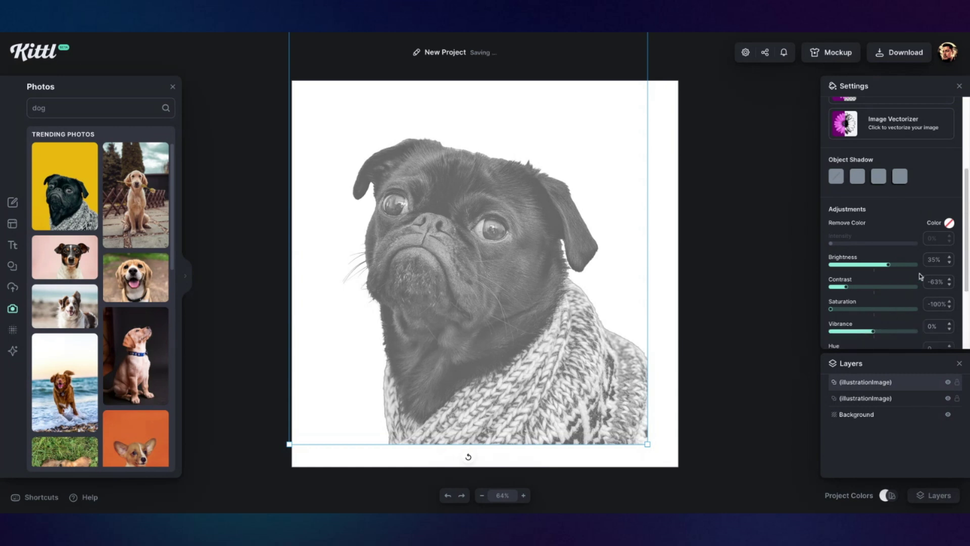
{"action": "scroll", "coordinate": [875, 266], "scroll_direction": "down", "scroll_amount": 3}
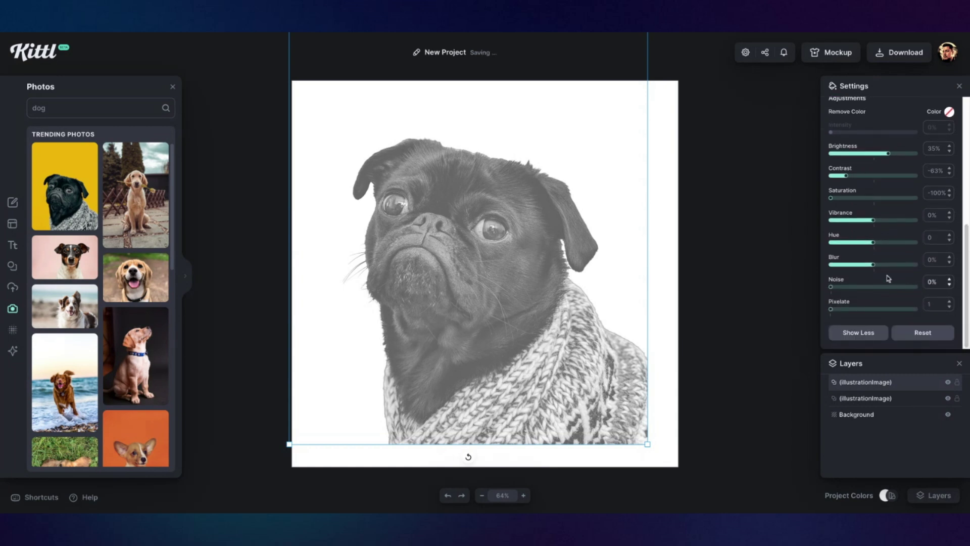
{"action": "left_click_drag", "start_coordinate": [875, 267], "coordinate": [866, 266]}
{"action": "left_click_drag", "start_coordinate": [890, 154], "coordinate": [890, 154]}
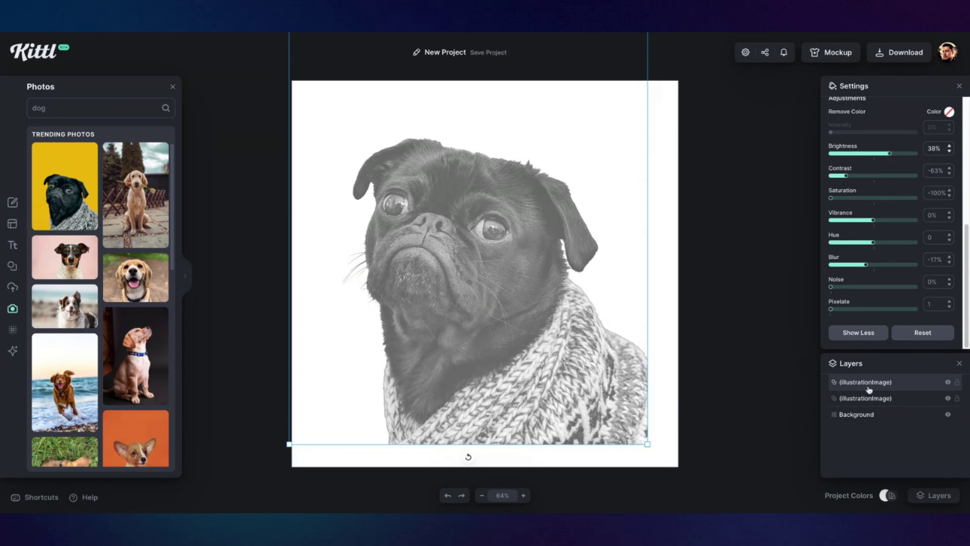
{"action": "left_click", "coordinate": [948, 415]}
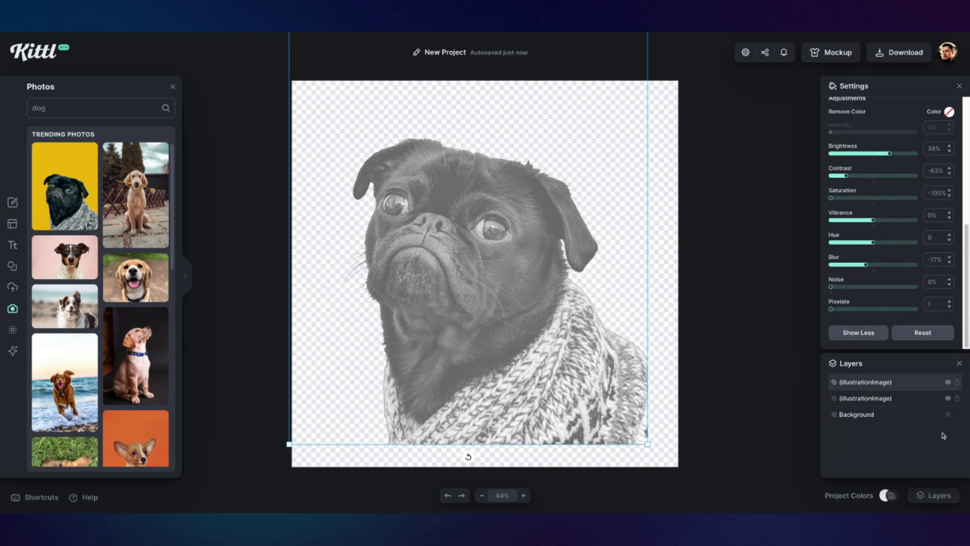
Export the black silhouette alone as an optimized 300 DPI PNG.
{"action": "left_click", "coordinate": [949, 383]}
{"action": "left_click", "coordinate": [746, 277]}
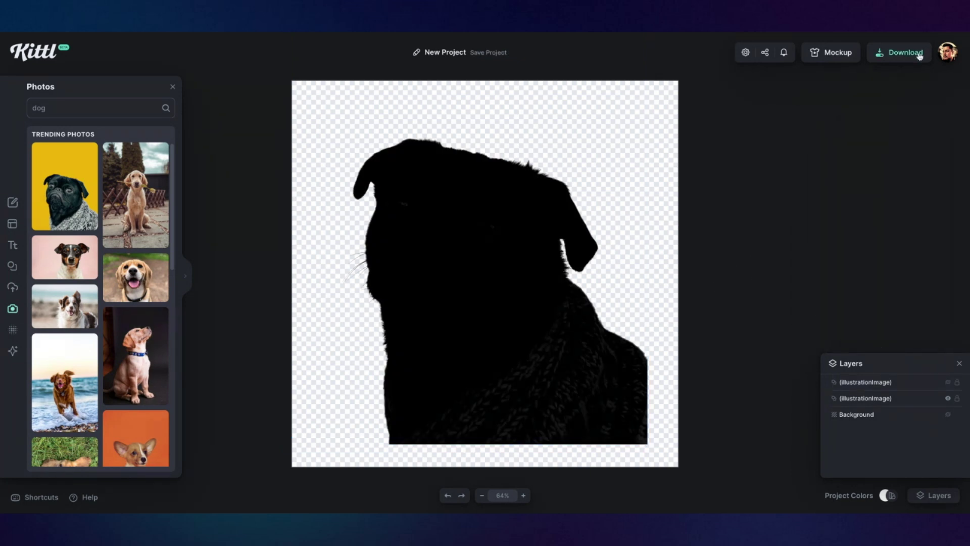
{"action": "left_click", "coordinate": [904, 53]}
{"action": "double_click", "coordinate": [916, 139]}
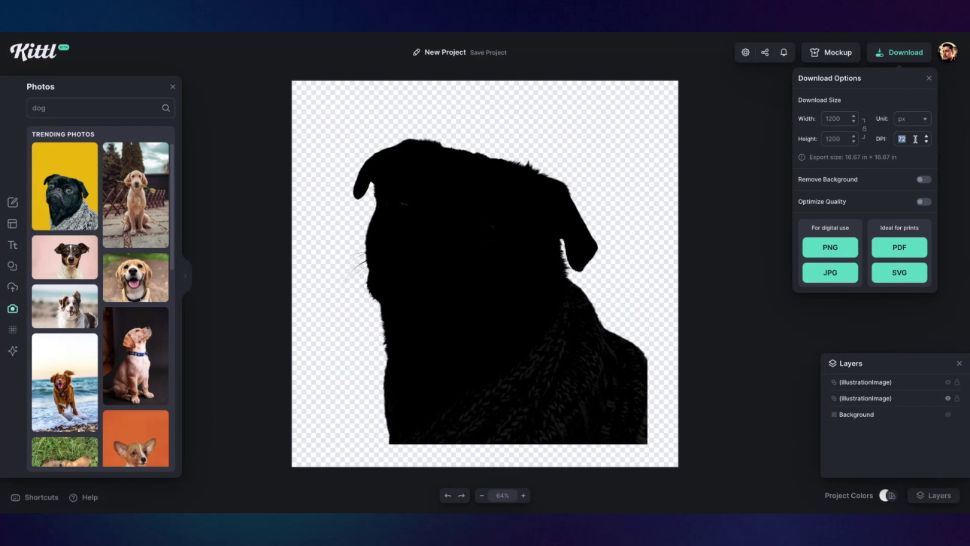
{"action": "type", "text": "300"}
{"action": "left_click", "coordinate": [924, 202]}
{"action": "left_click", "coordinate": [853, 248]}
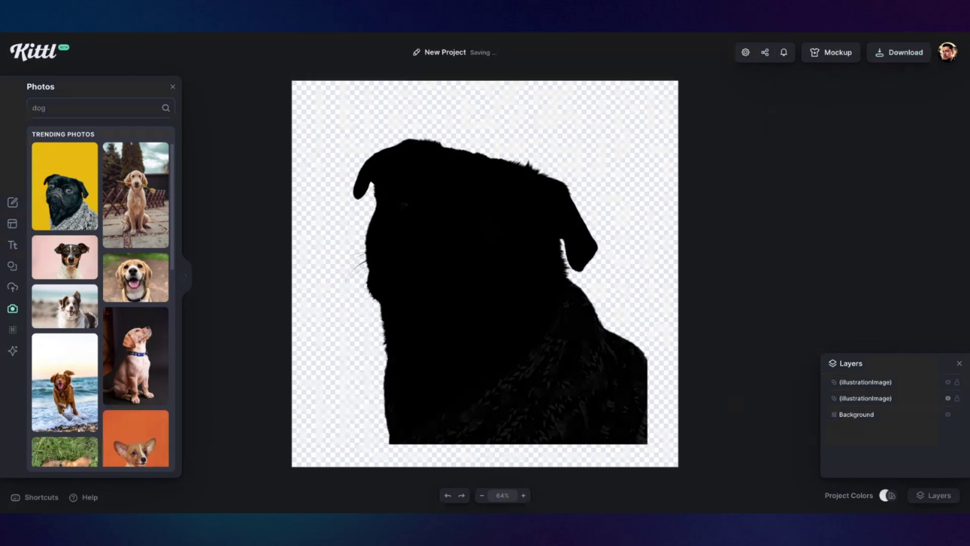
Export the grey pug alone as a PNG, then hide its layer.
{"action": "left_click", "coordinate": [948, 399]}
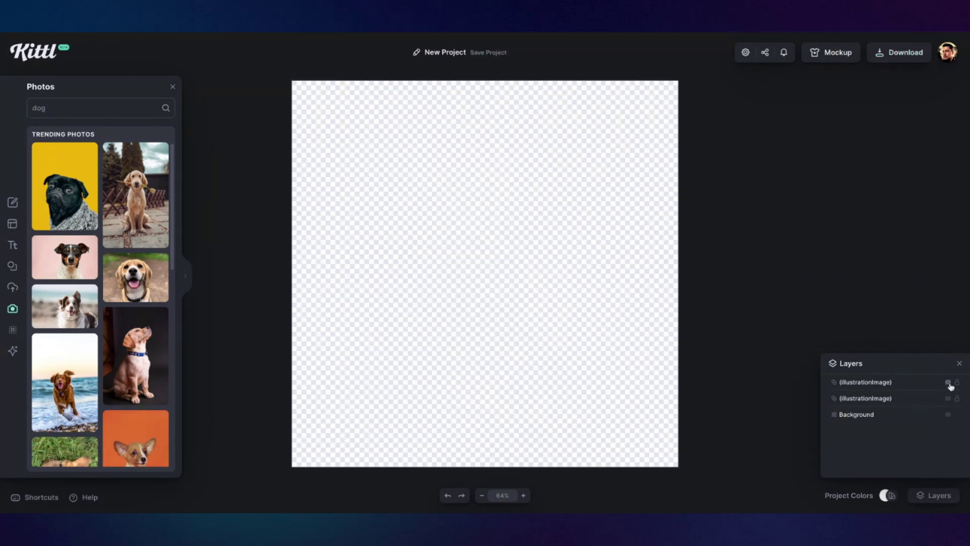
{"action": "left_click", "coordinate": [949, 383]}
{"action": "left_click", "coordinate": [889, 53]}
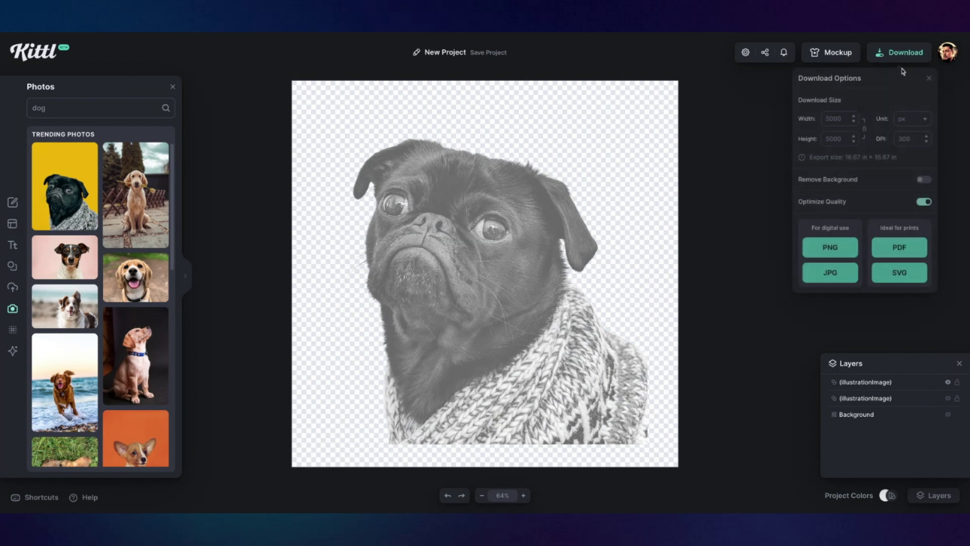
{"action": "left_click", "coordinate": [830, 247]}
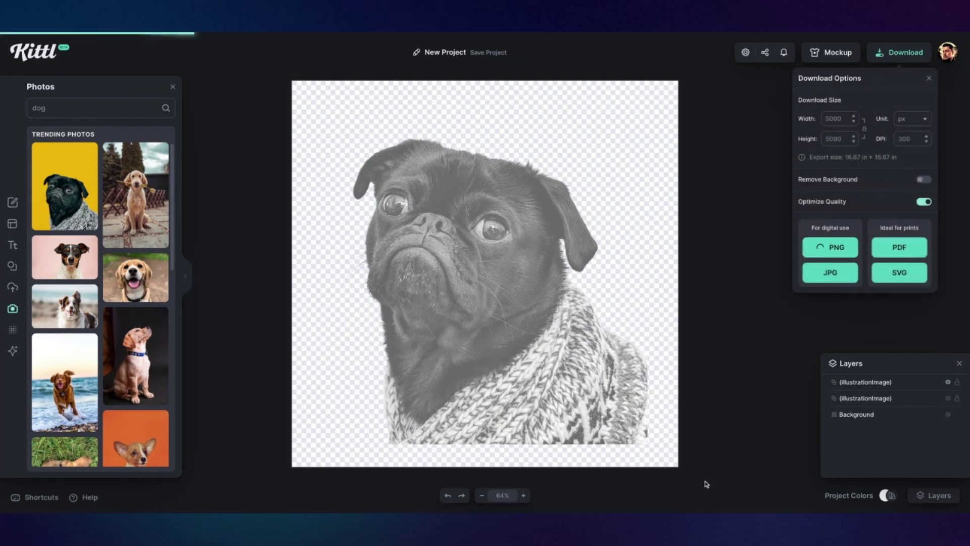
{"action": "left_click", "coordinate": [770, 423]}
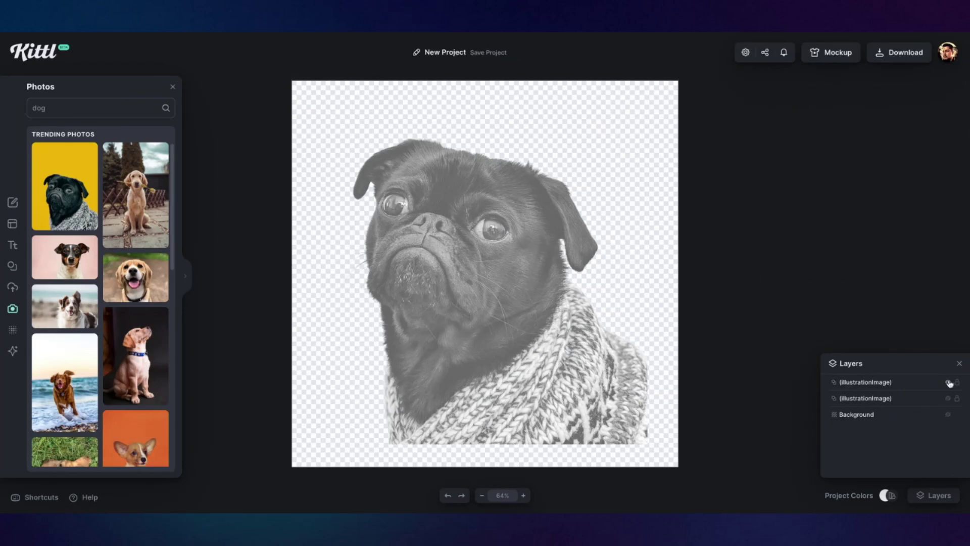
{"action": "left_click", "coordinate": [948, 382]}
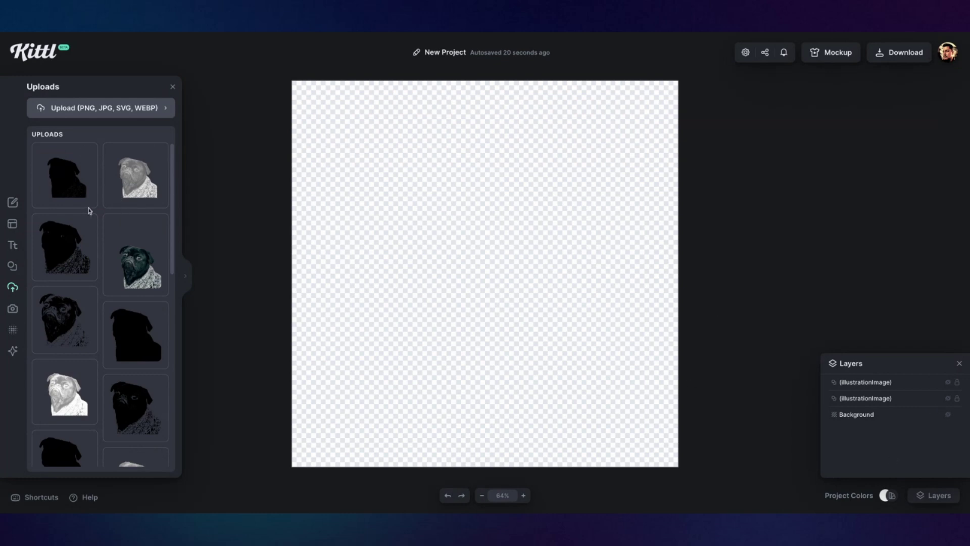
Place the black silhouette upload on the canvas and vectorize it.
{"action": "left_click", "coordinate": [65, 193]}
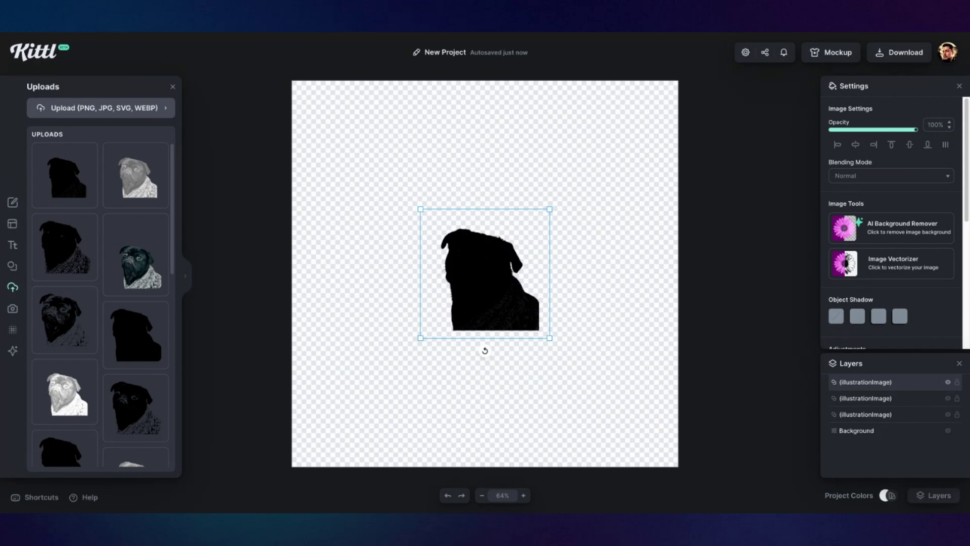
{"action": "left_click", "coordinate": [845, 270]}
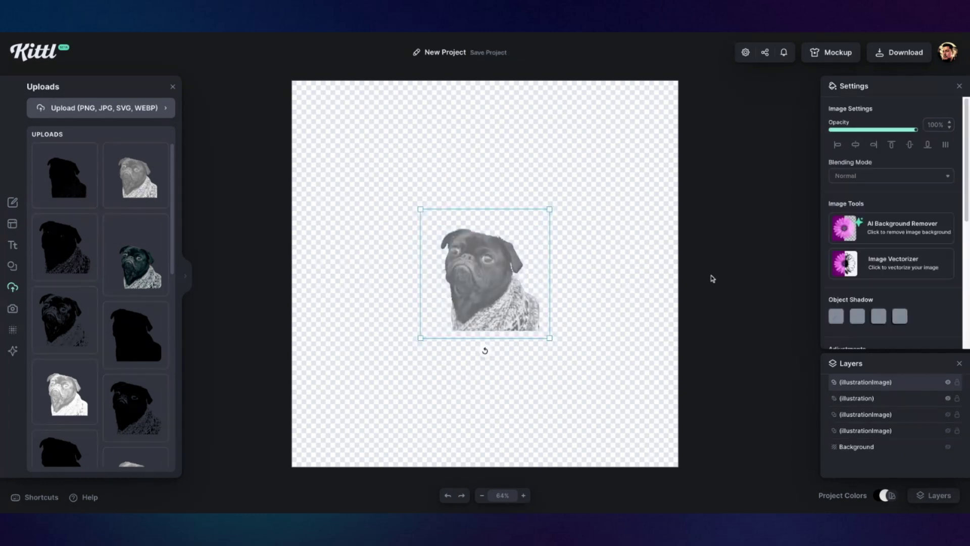
Hide the grey pug, fill the vectorized silhouette white and rename its layer 'Fill'.
{"action": "left_click", "coordinate": [948, 382]}
{"action": "left_click", "coordinate": [880, 406]}
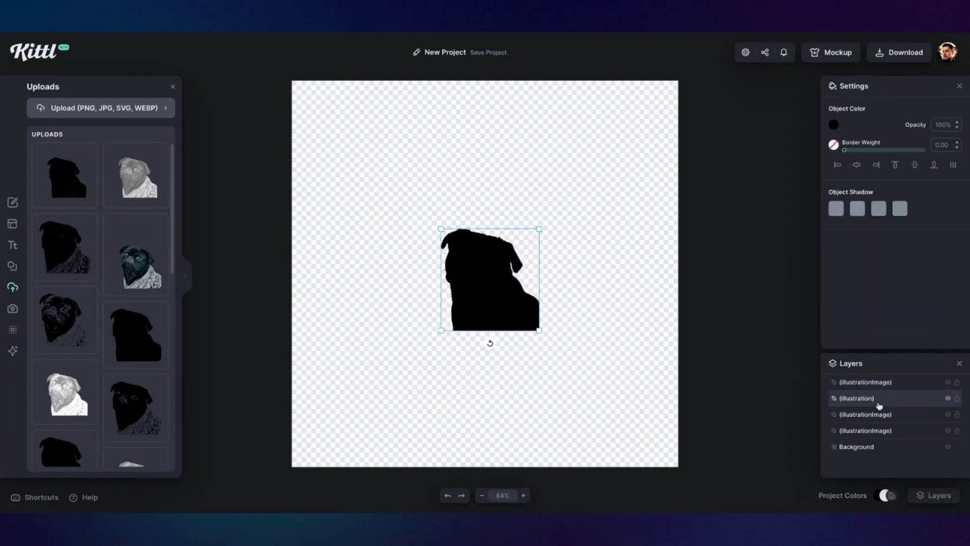
{"action": "left_click", "coordinate": [834, 125]}
{"action": "left_click_drag", "start_coordinate": [711, 173], "coordinate": [686, 138]}
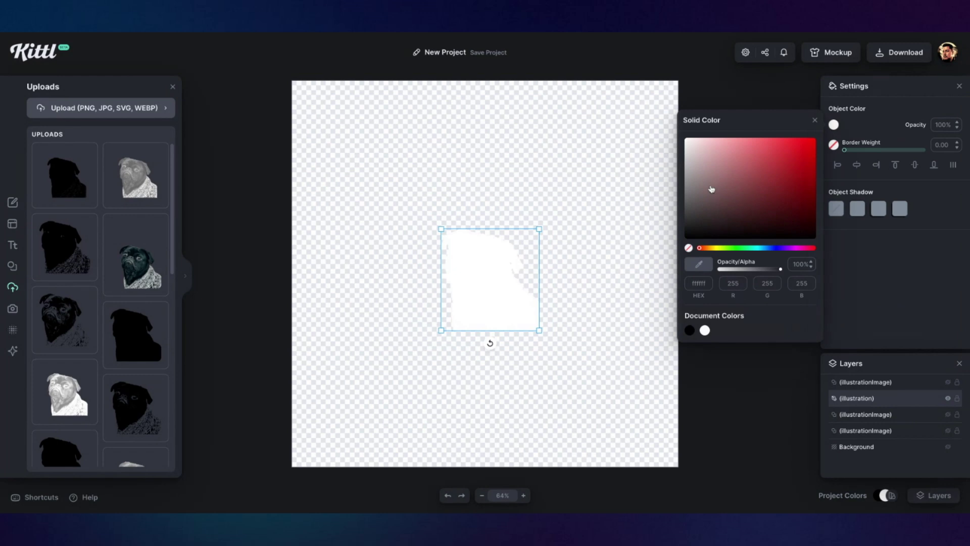
{"action": "left_click", "coordinate": [866, 384]}
{"action": "left_click", "coordinate": [866, 384]}
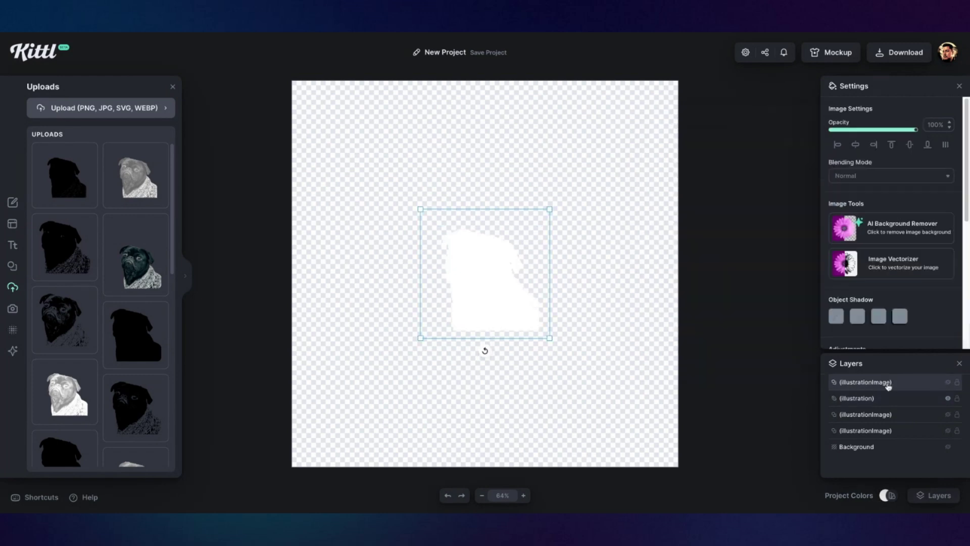
{"action": "left_click", "coordinate": [882, 399]}
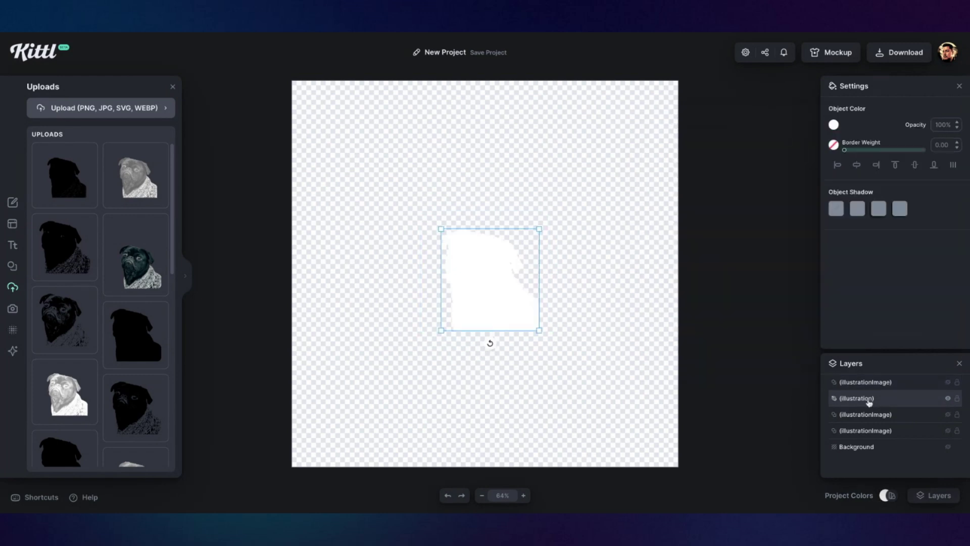
{"action": "double_click", "coordinate": [868, 399]}
{"action": "type", "text": "Fill"}
Give the Fill silhouette a black border and thicken its weight.
{"action": "left_click", "coordinate": [877, 384]}
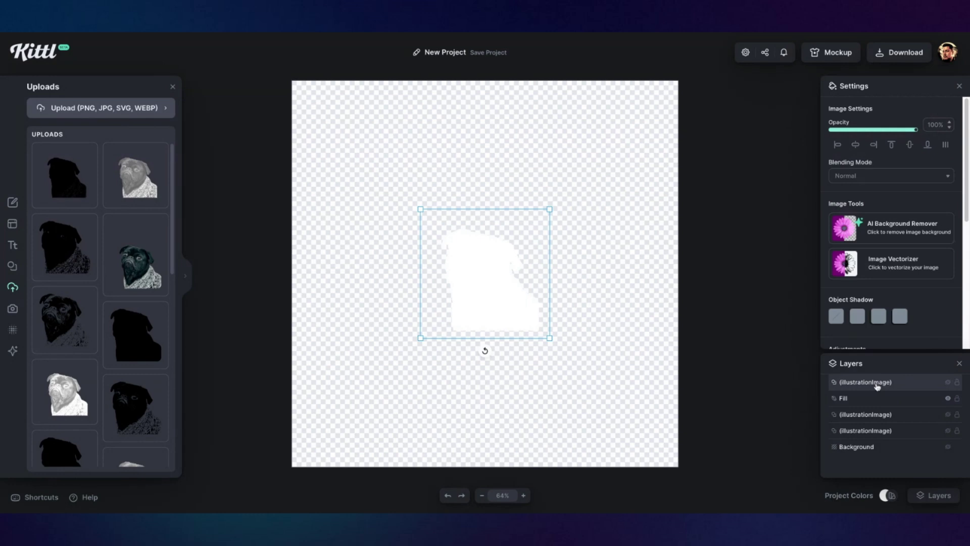
{"action": "left_click", "coordinate": [894, 404]}
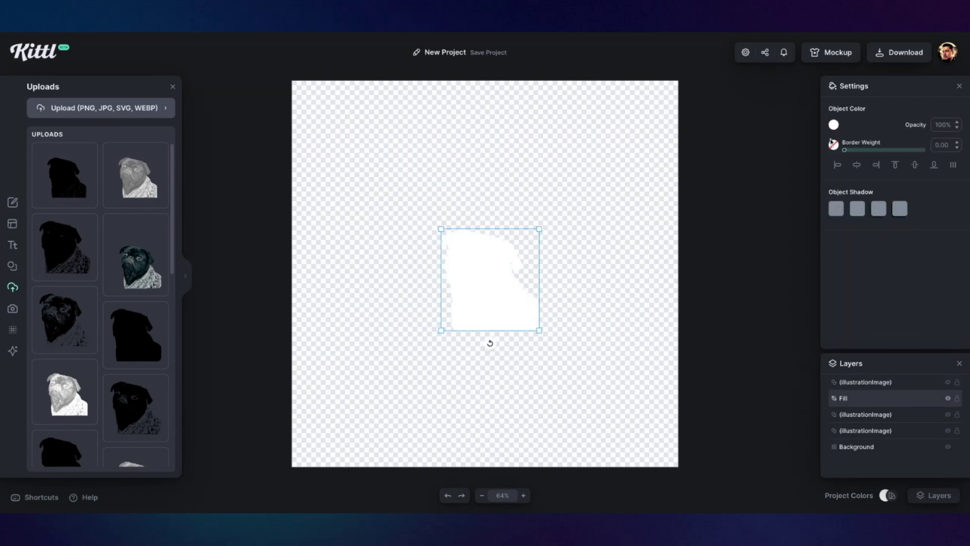
{"action": "left_click", "coordinate": [834, 145]}
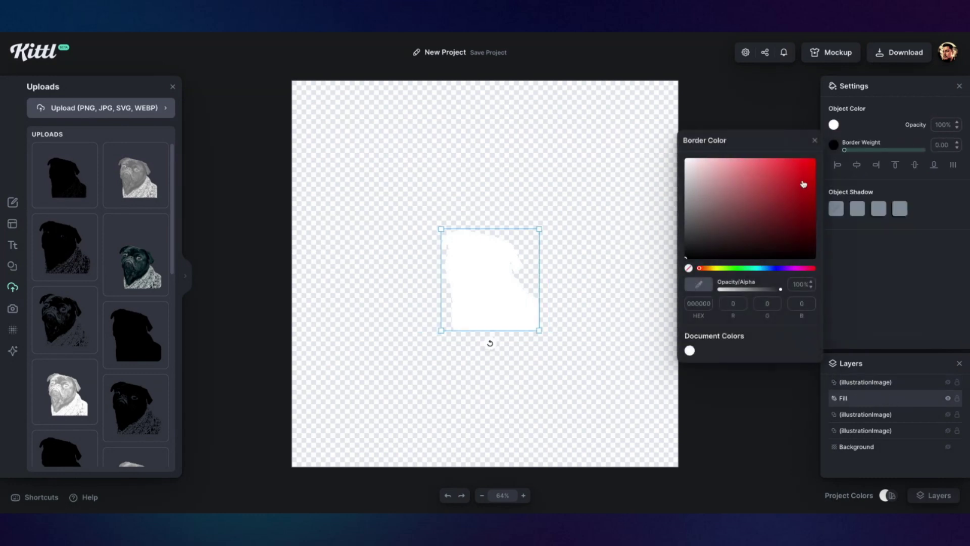
{"action": "left_click_drag", "start_coordinate": [849, 152], "coordinate": [854, 151]}
{"action": "left_click", "coordinate": [776, 286]}
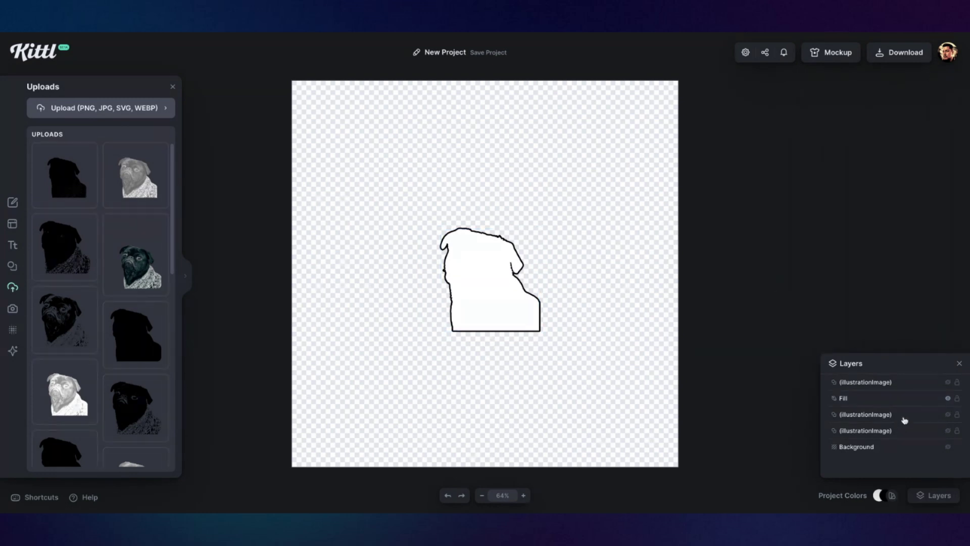
{"action": "left_click", "coordinate": [905, 385]}
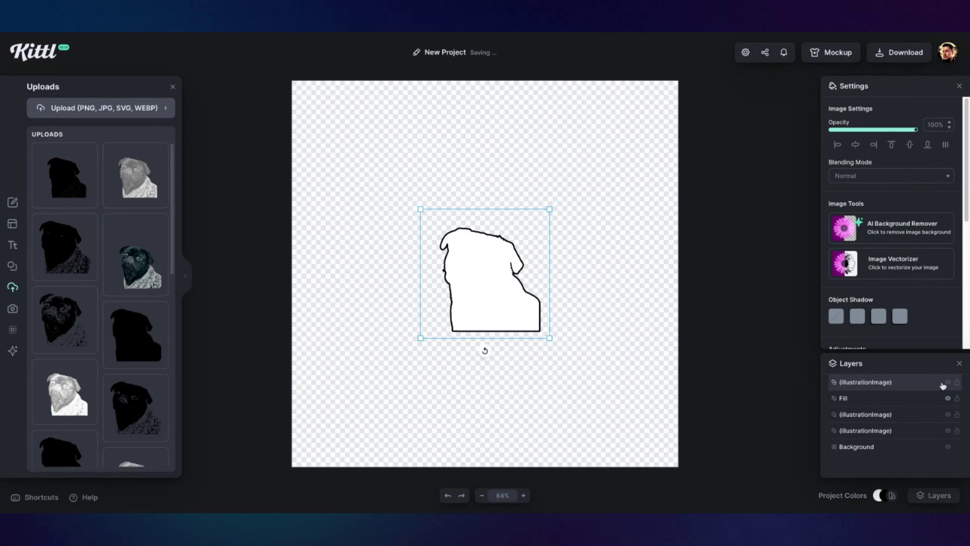
Show the grey pug photo, vectorize it and toggle the illustration to compare with the fill.
{"action": "left_click", "coordinate": [945, 385]}
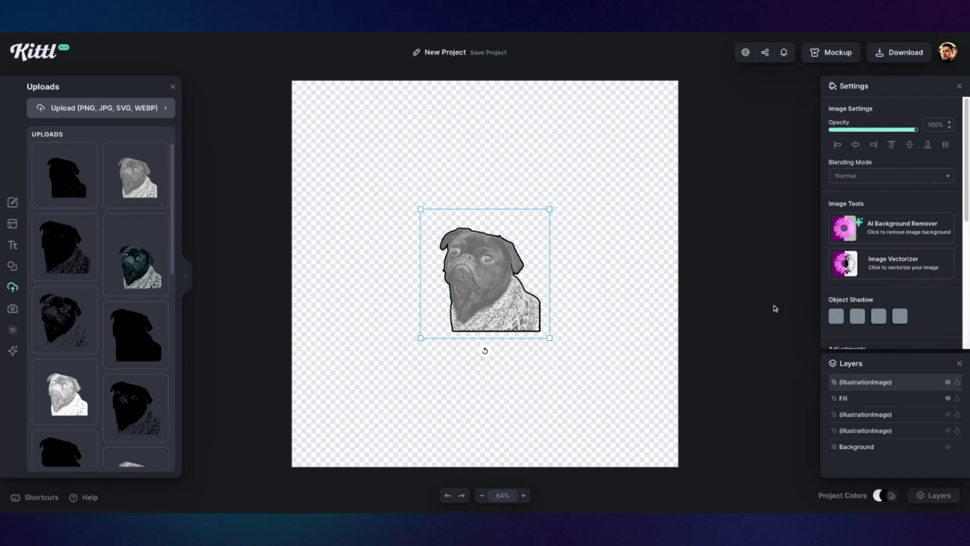
{"action": "left_click", "coordinate": [839, 269]}
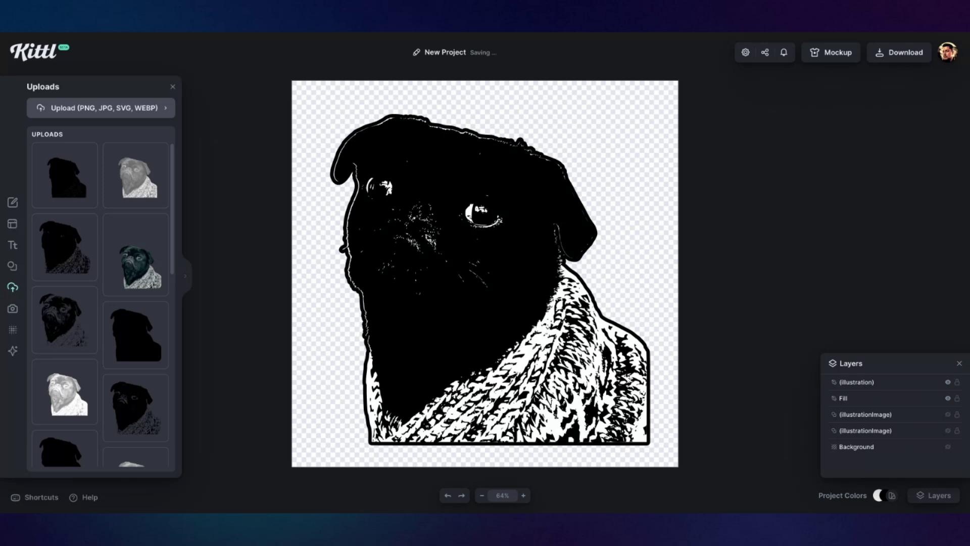
{"action": "left_click", "coordinate": [935, 399]}
{"action": "left_click", "coordinate": [948, 383]}
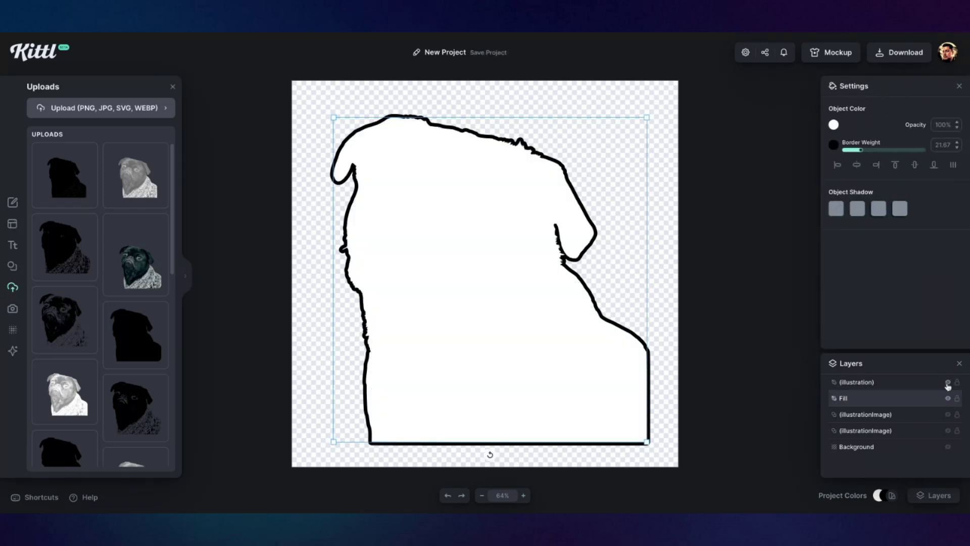
{"action": "left_click", "coordinate": [948, 384]}
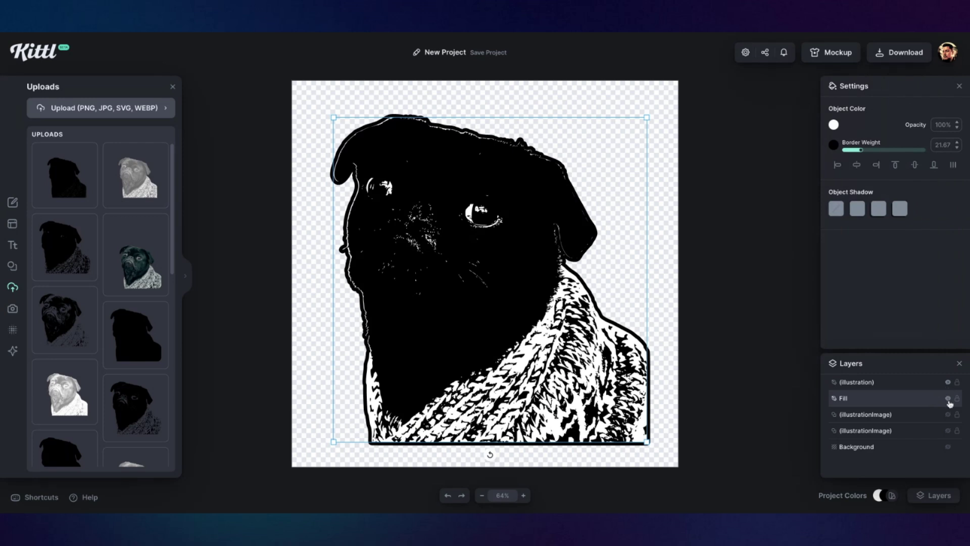
Undo the trial vectorization back to the photo and hide the Fill silhouette layer.
{"action": "left_click", "coordinate": [948, 398]}
{"action": "left_click", "coordinate": [724, 283]}
{"action": "left_click", "coordinate": [545, 276]}
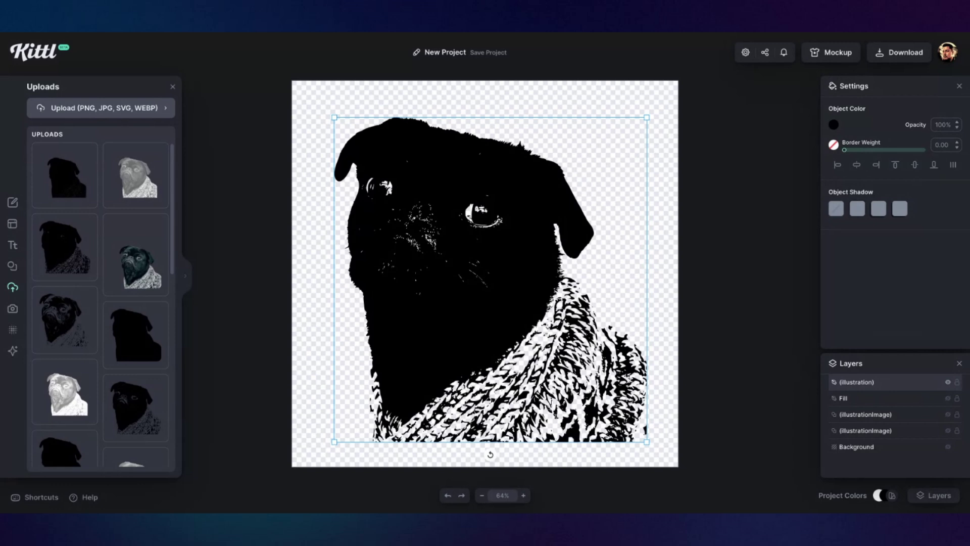
{"action": "key", "text": "ctrl+z"}
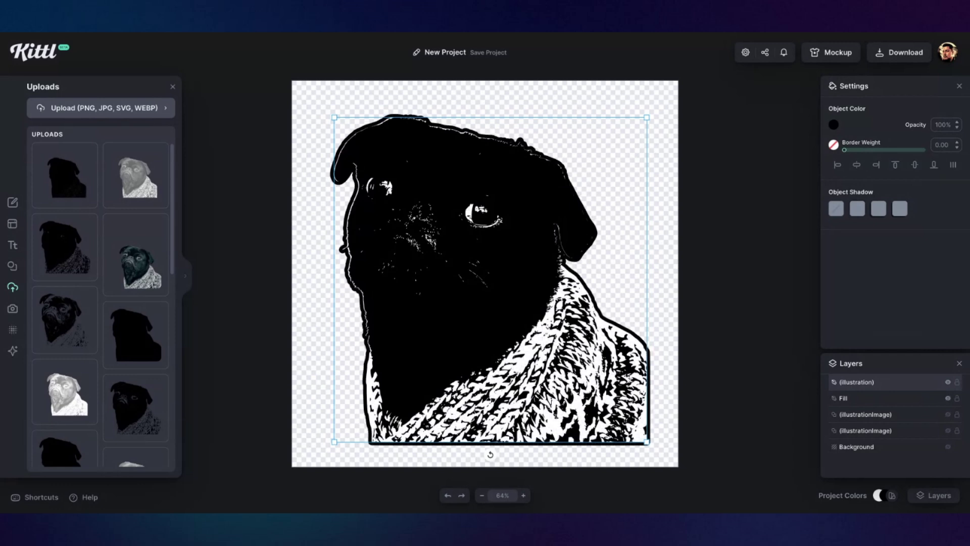
{"action": "key", "text": "ctrl+z"}
{"action": "key", "text": "ctrl+z"}
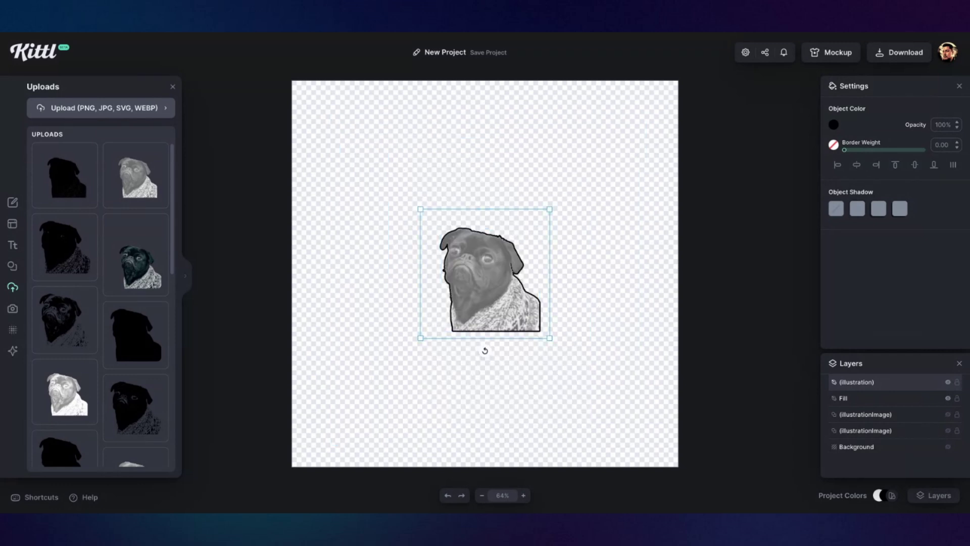
{"action": "left_click", "coordinate": [948, 398]}
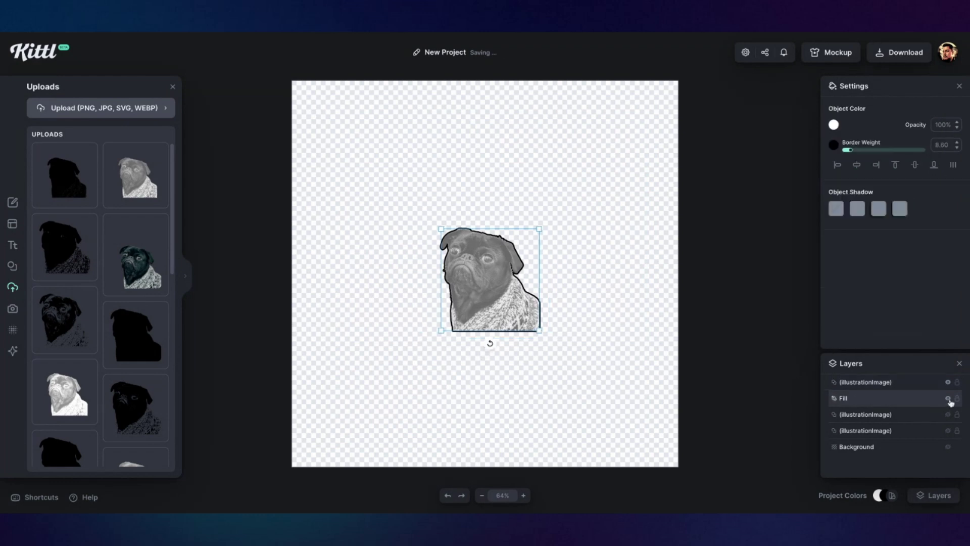
Restore the pug photo's size, raise its contrast to 64% and download the design as PNG.
{"action": "key", "text": "ctrl+z"}
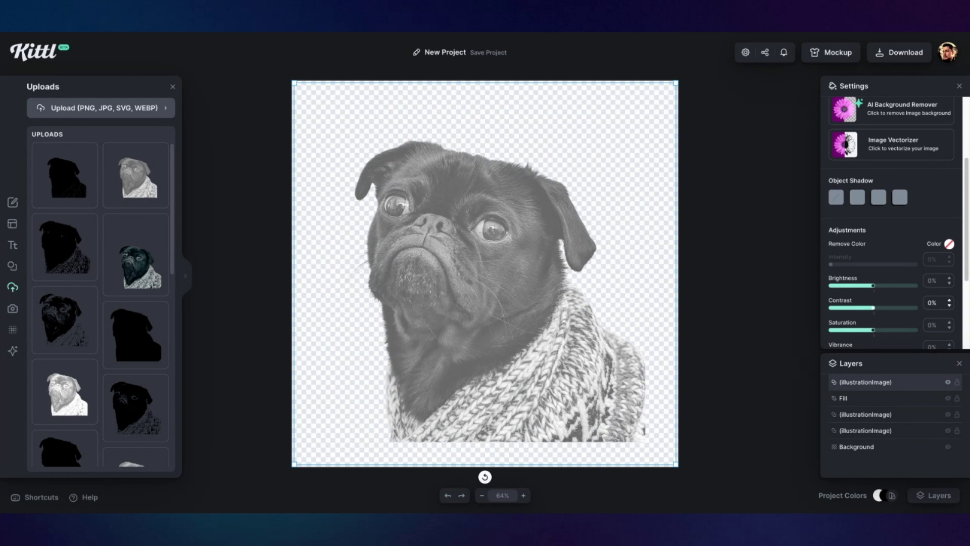
{"action": "left_click_drag", "start_coordinate": [874, 308], "coordinate": [900, 308]}
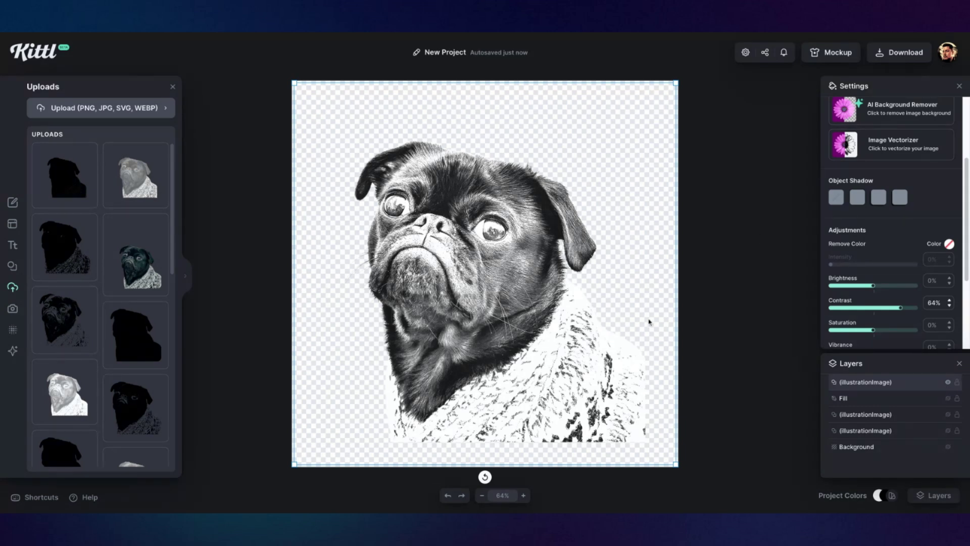
{"action": "left_click", "coordinate": [895, 56]}
{"action": "left_click", "coordinate": [836, 249]}
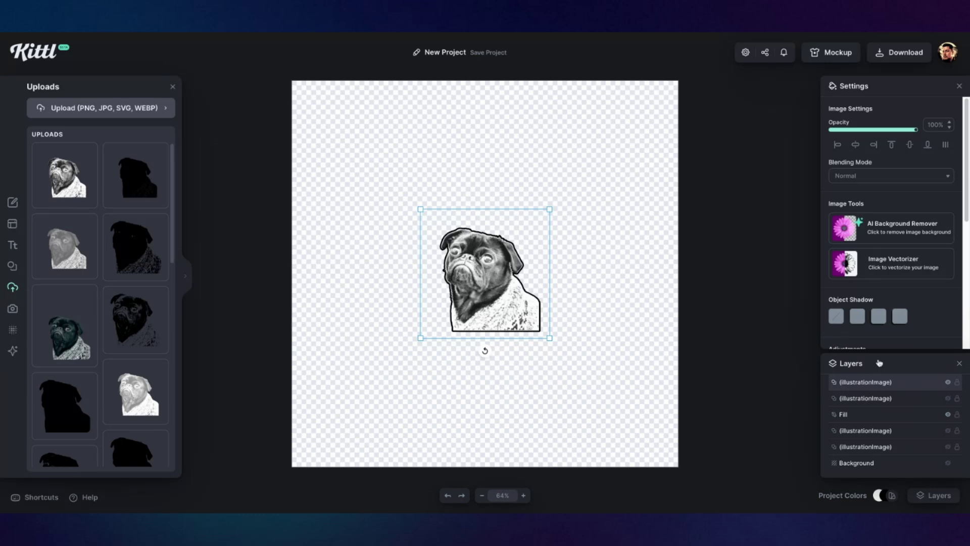
Vectorize the high-contrast pug photo and move its illustration layer just under the top image layer.
{"action": "left_click", "coordinate": [889, 267]}
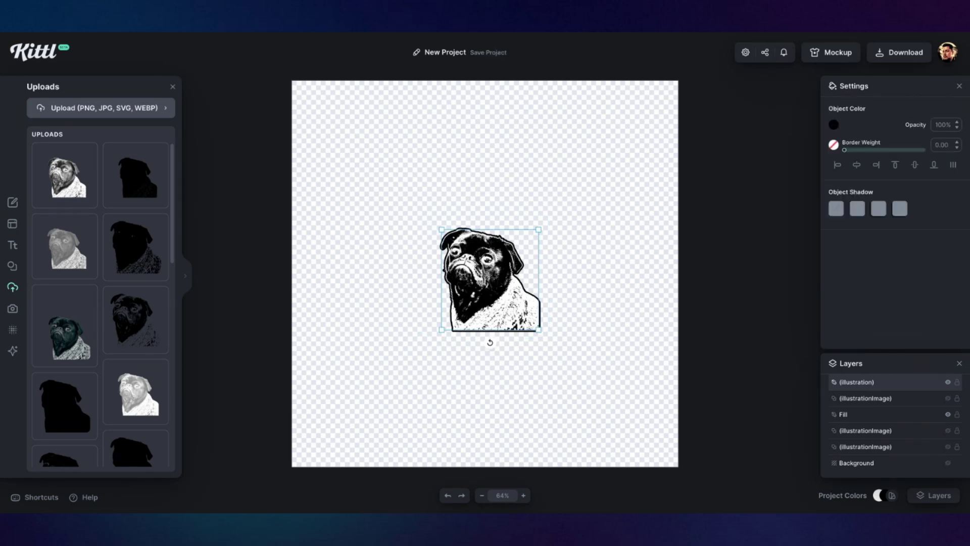
{"action": "left_click_drag", "start_coordinate": [878, 384], "coordinate": [878, 402]}
{"action": "left_click", "coordinate": [871, 415]}
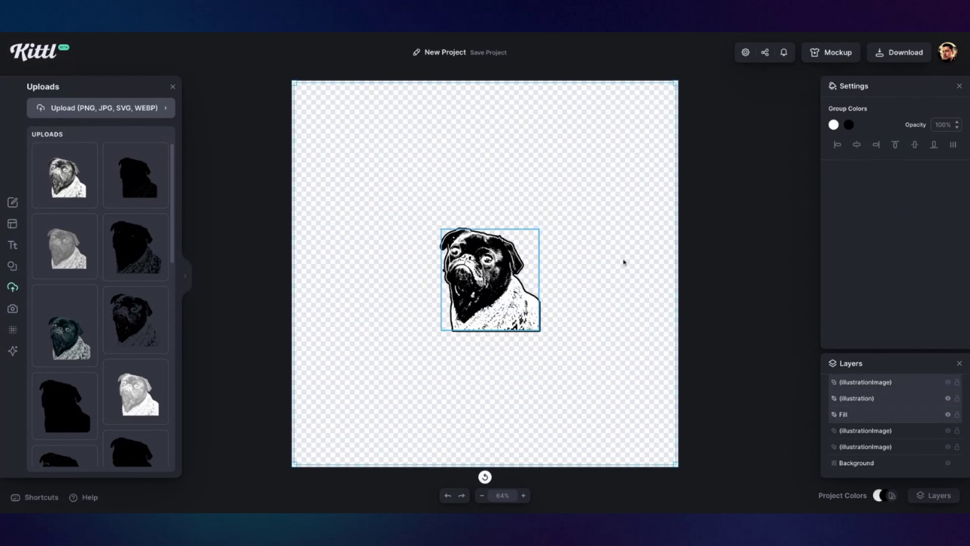
Restore the pug illustration's large size and recolour white to pink ffc4c4 and black to navy 182b4a.
{"action": "left_click", "coordinate": [498, 262]}
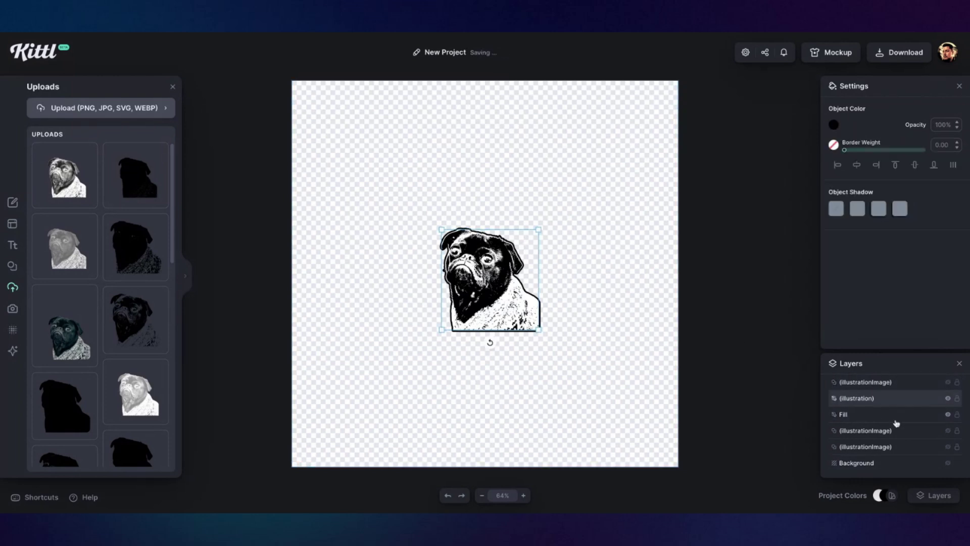
{"action": "key", "text": "ctrl+z"}
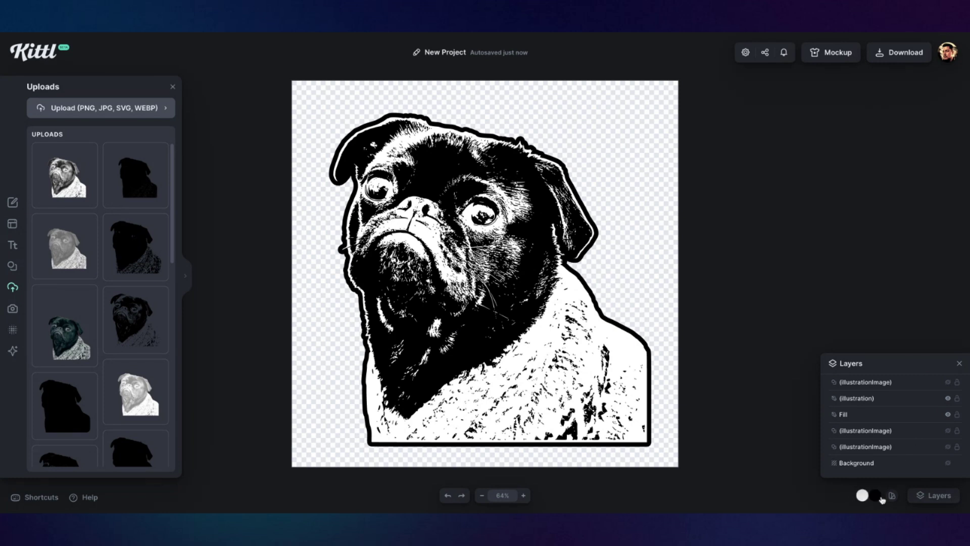
{"action": "left_click", "coordinate": [856, 496]}
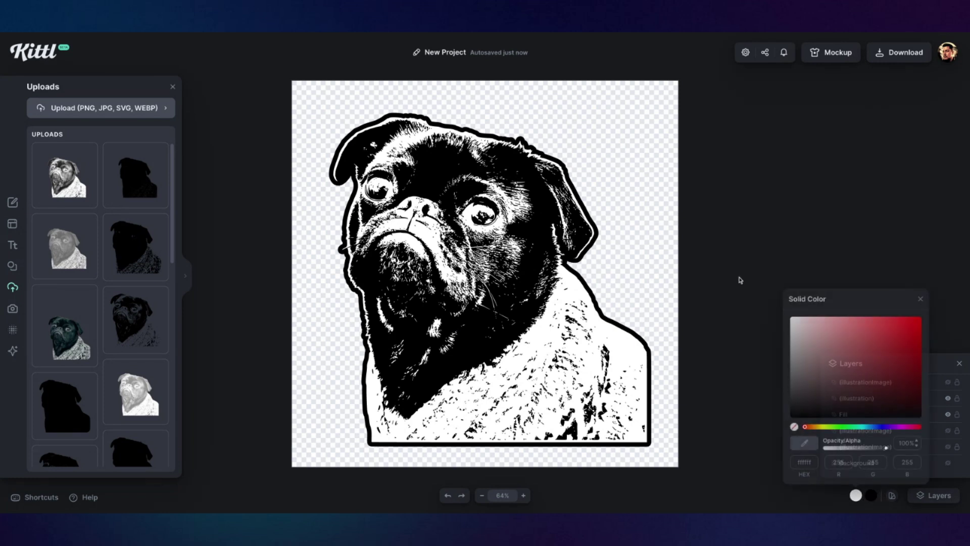
{"action": "left_click", "coordinate": [821, 318]}
{"action": "left_click", "coordinate": [871, 495]}
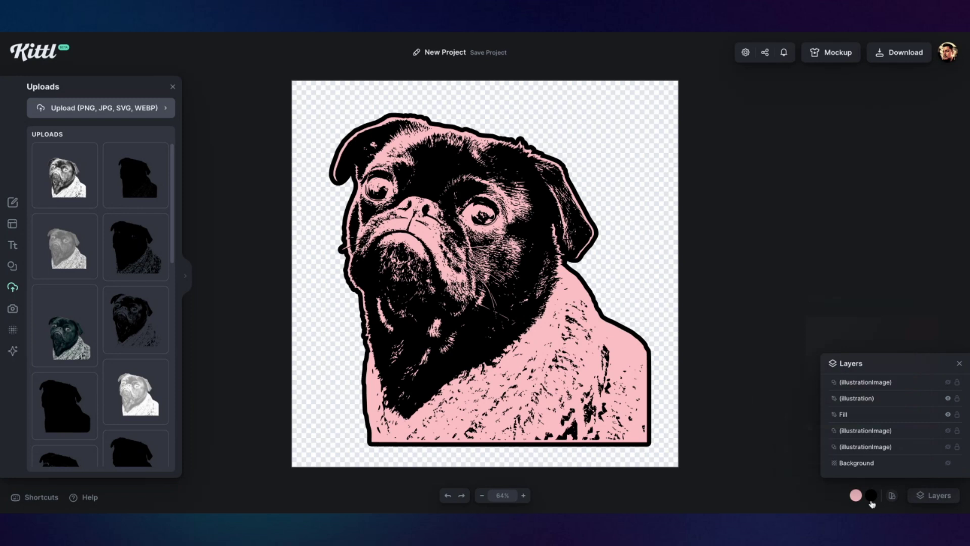
{"action": "left_click", "coordinate": [889, 426]}
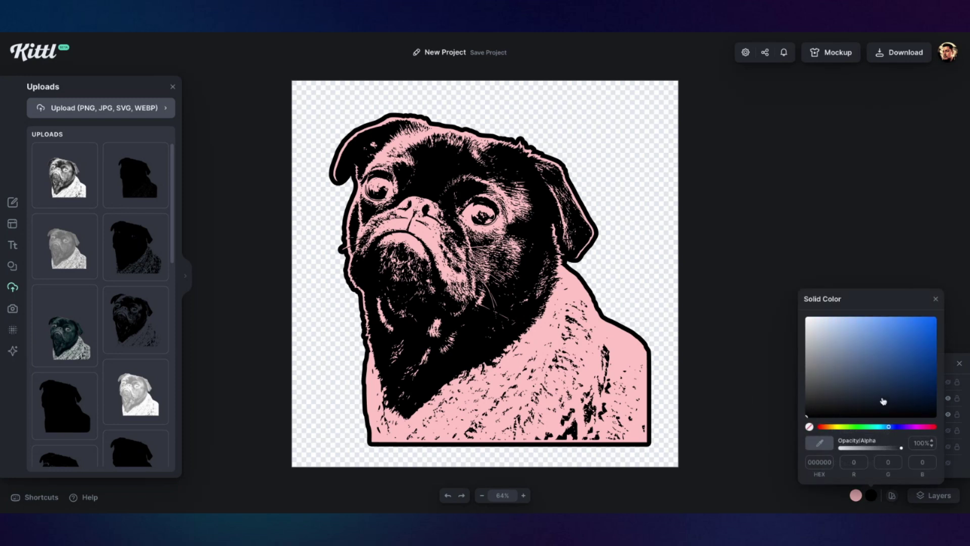
{"action": "left_click", "coordinate": [894, 388]}
{"action": "left_click", "coordinate": [754, 282]}
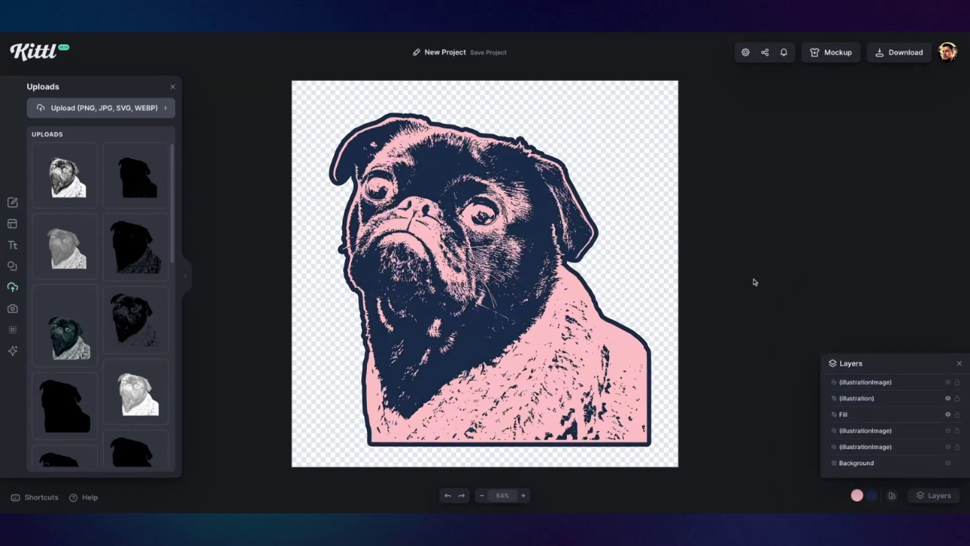
Group the pink pug illustration with its fill, shrink it, and place it upper left.
{"action": "left_click_drag", "start_coordinate": [622, 141], "coordinate": [528, 326]}
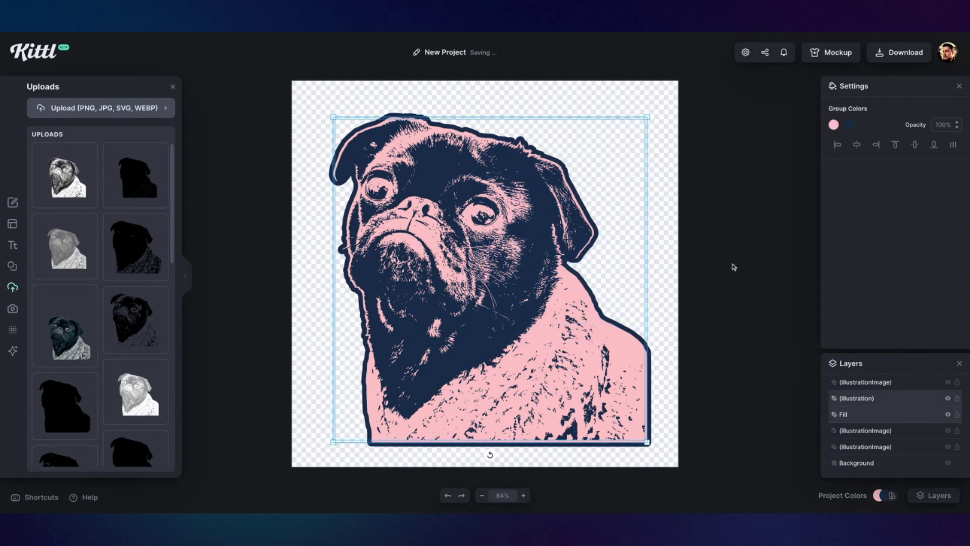
{"action": "key", "text": "ctrl+g"}
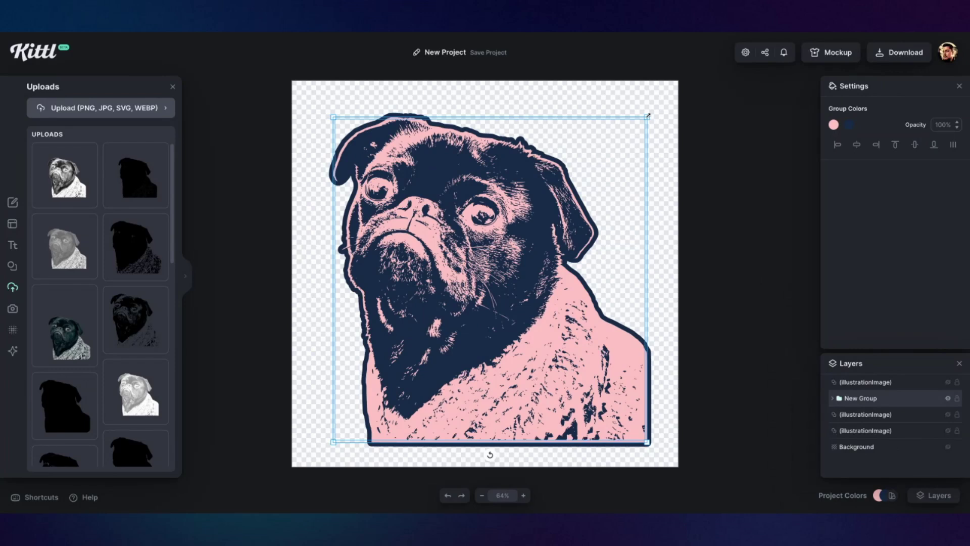
{"action": "left_click_drag", "start_coordinate": [648, 116], "coordinate": [533, 232]}
{"action": "left_click_drag", "start_coordinate": [455, 306], "coordinate": [593, 167]}
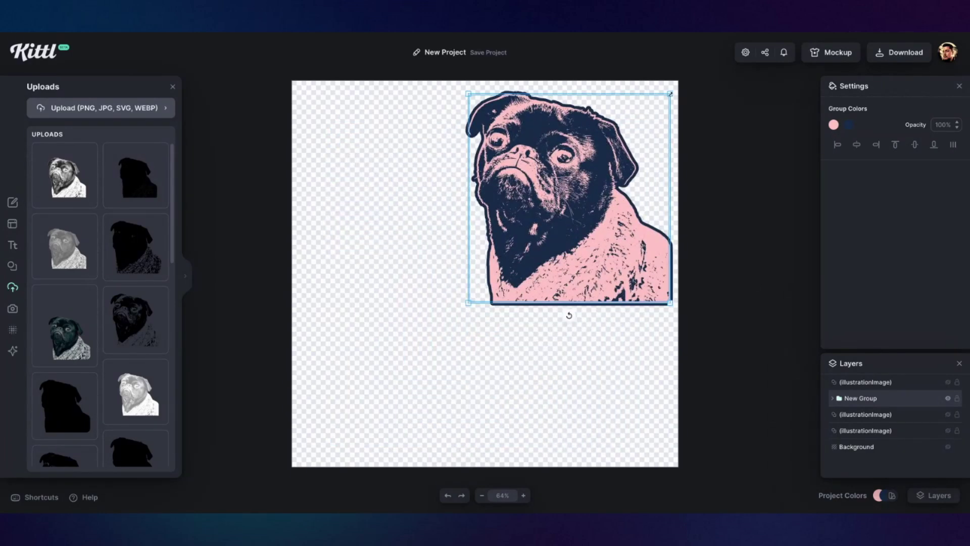
{"action": "left_click_drag", "start_coordinate": [670, 93], "coordinate": [628, 137]}
{"action": "left_click_drag", "start_coordinate": [576, 209], "coordinate": [458, 180]}
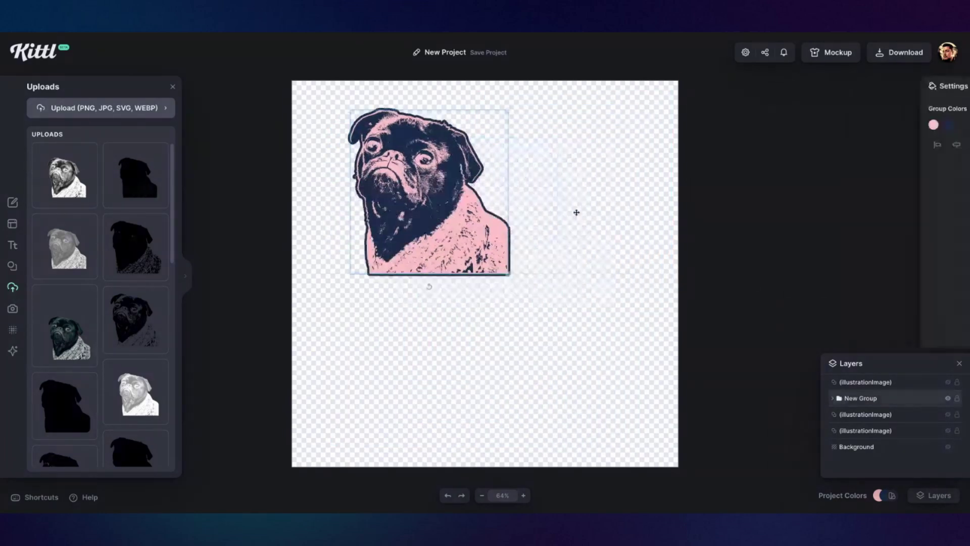
{"action": "left_click_drag", "start_coordinate": [382, 220], "coordinate": [362, 212]}
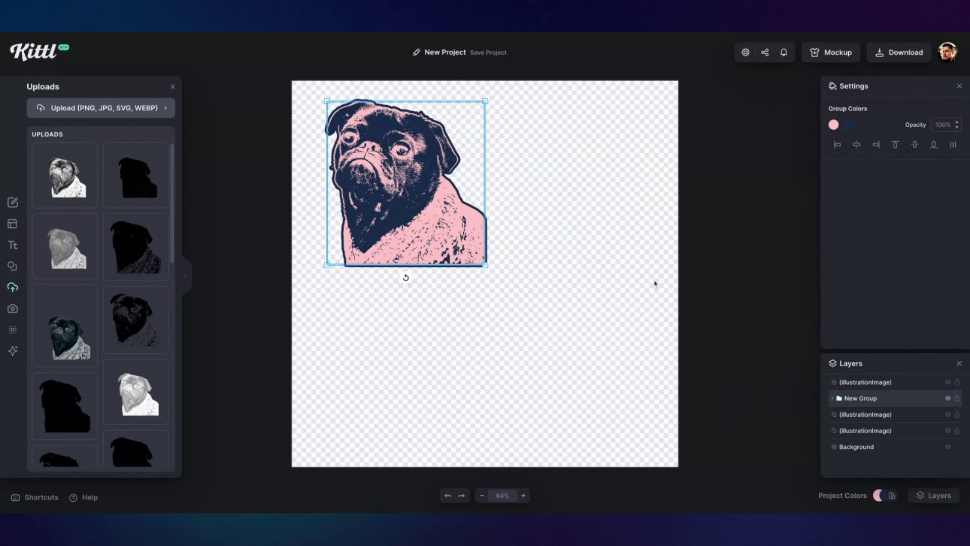
{"action": "left_click", "coordinate": [725, 272]}
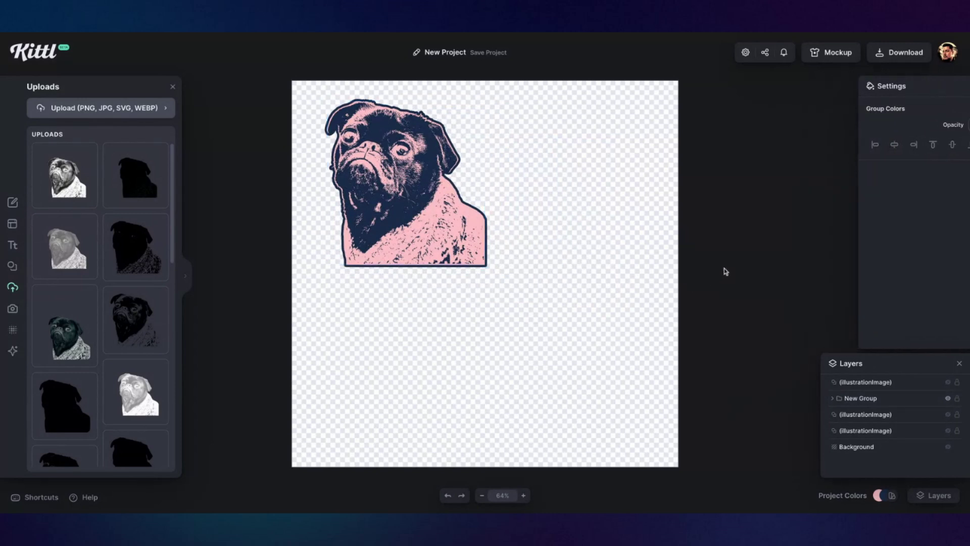
Show the black pug photo, shrink it, and move it to the upper right.
{"action": "left_click", "coordinate": [949, 382]}
{"action": "left_click", "coordinate": [497, 241]}
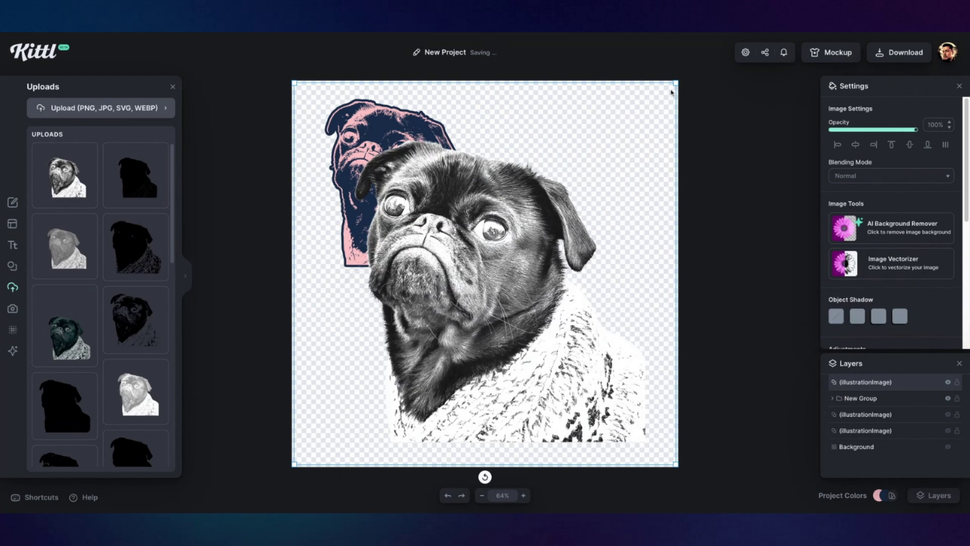
{"action": "left_click_drag", "start_coordinate": [677, 82], "coordinate": [585, 223]}
{"action": "left_click_drag", "start_coordinate": [440, 344], "coordinate": [587, 213]}
Show the grey sweater pug, shrink it, and place it at the lower left.
{"action": "left_click", "coordinate": [866, 414]}
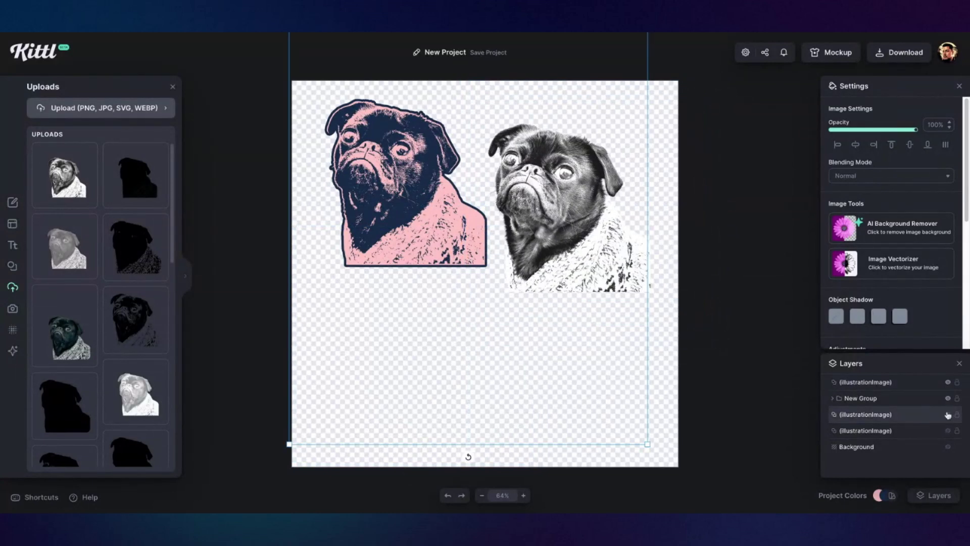
{"action": "left_click", "coordinate": [948, 415]}
{"action": "left_click_drag", "start_coordinate": [612, 167], "coordinate": [572, 186]}
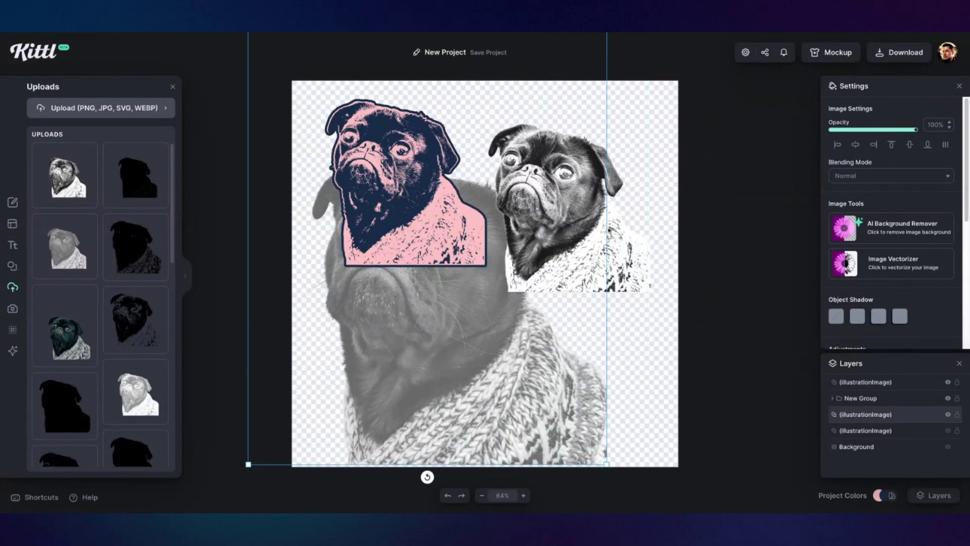
{"action": "left_click_drag", "start_coordinate": [606, 464], "coordinate": [475, 291]}
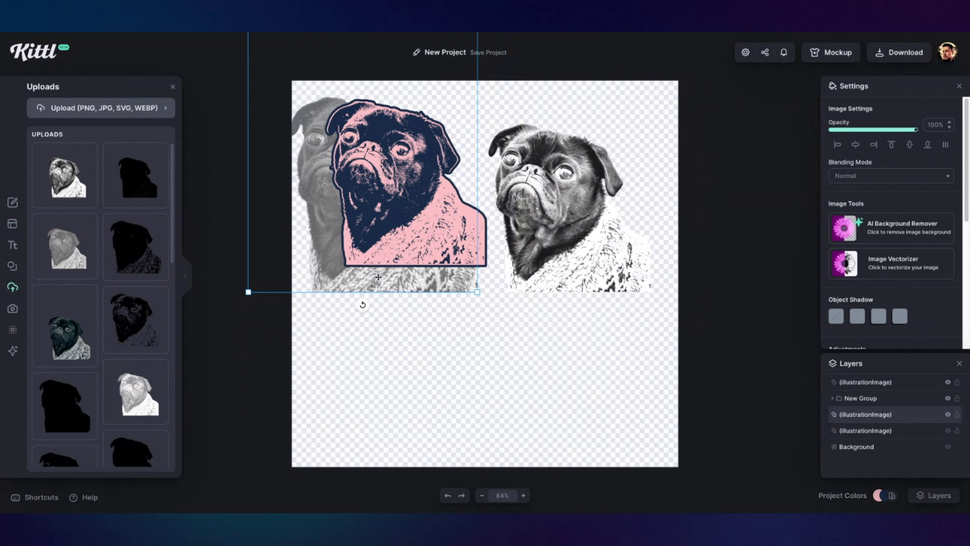
{"action": "left_click_drag", "start_coordinate": [302, 155], "coordinate": [395, 320]}
{"action": "left_click_drag", "start_coordinate": [572, 456], "coordinate": [510, 372]}
{"action": "left_click_drag", "start_coordinate": [464, 324], "coordinate": [445, 383]}
Move the black-and-white pug down and nudge the navy pug group up-left.
{"action": "left_click", "coordinate": [571, 189]}
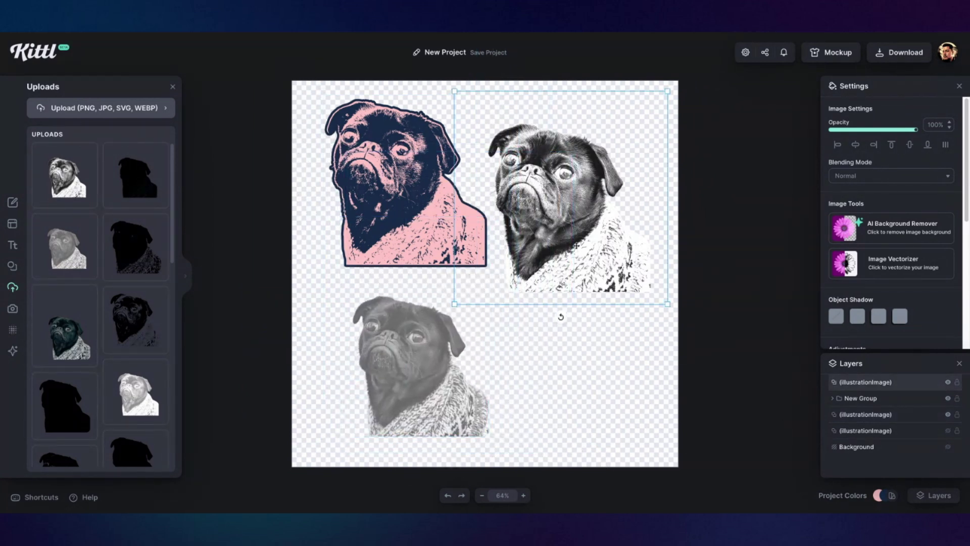
{"action": "left_click_drag", "start_coordinate": [570, 189], "coordinate": [577, 246]}
{"action": "left_click", "coordinate": [758, 214]}
{"action": "left_click_drag", "start_coordinate": [364, 206], "coordinate": [359, 205]}
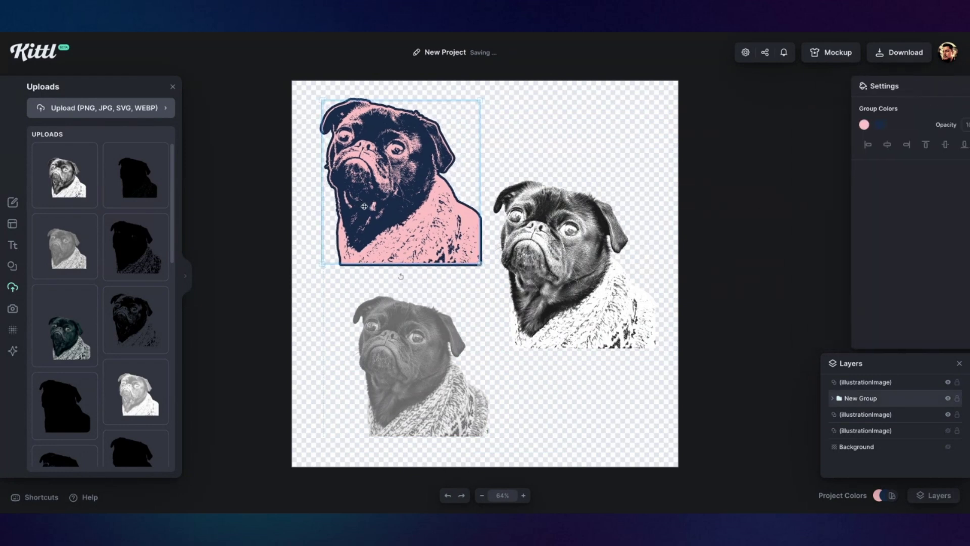
{"action": "left_click", "coordinate": [742, 246]}
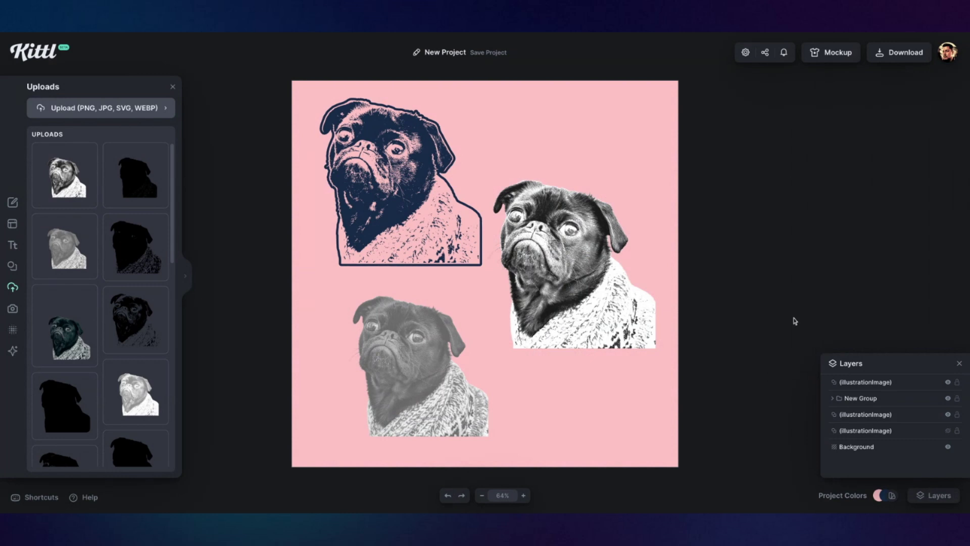
{"action": "left_click", "coordinate": [358, 219]}
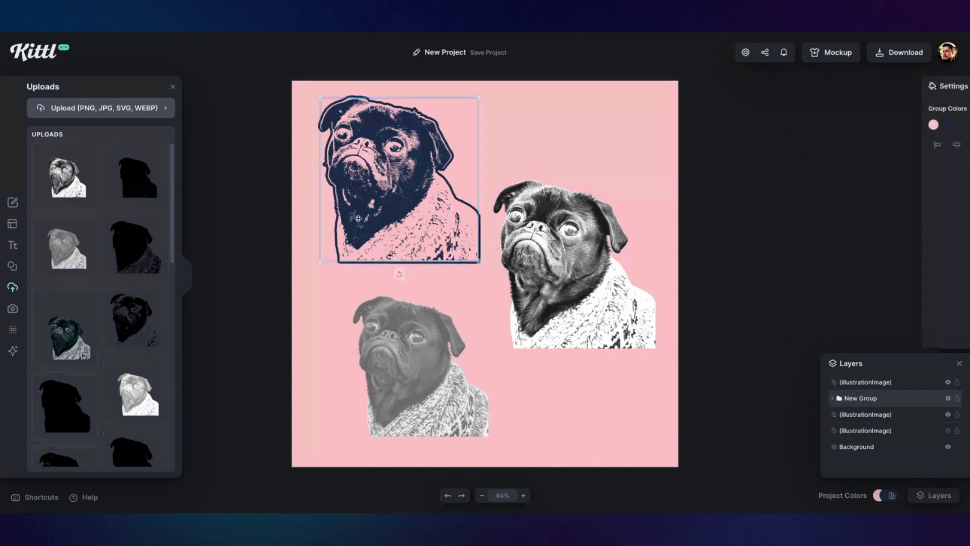
{"action": "left_click_drag", "start_coordinate": [358, 218], "coordinate": [347, 215]}
Reset the lower grey pug's adjustments, shift it slightly left, and vectorize it.
{"action": "left_click", "coordinate": [738, 206]}
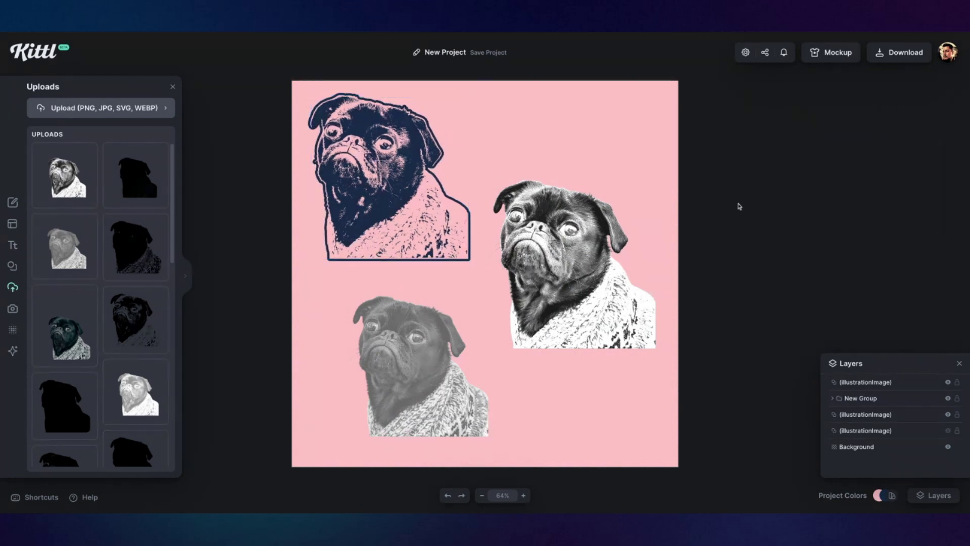
{"action": "left_click", "coordinate": [408, 373]}
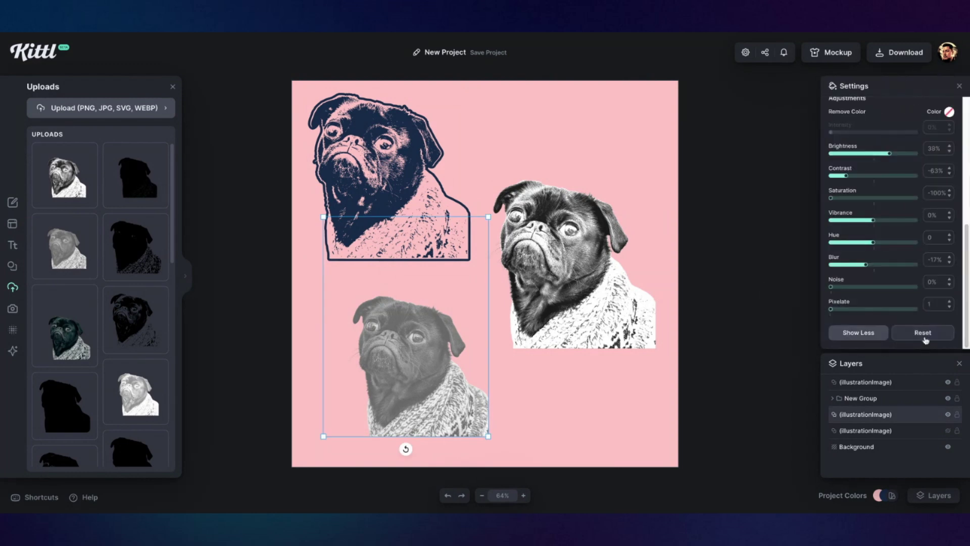
{"action": "left_click", "coordinate": [925, 337]}
{"action": "mouse_move", "coordinate": [415, 354]}
{"action": "left_mouse_down"}
{"action": "mouse_move", "coordinate": [409, 363]}
{"action": "mouse_move", "coordinate": [408, 346]}
{"action": "left_mouse_up"}
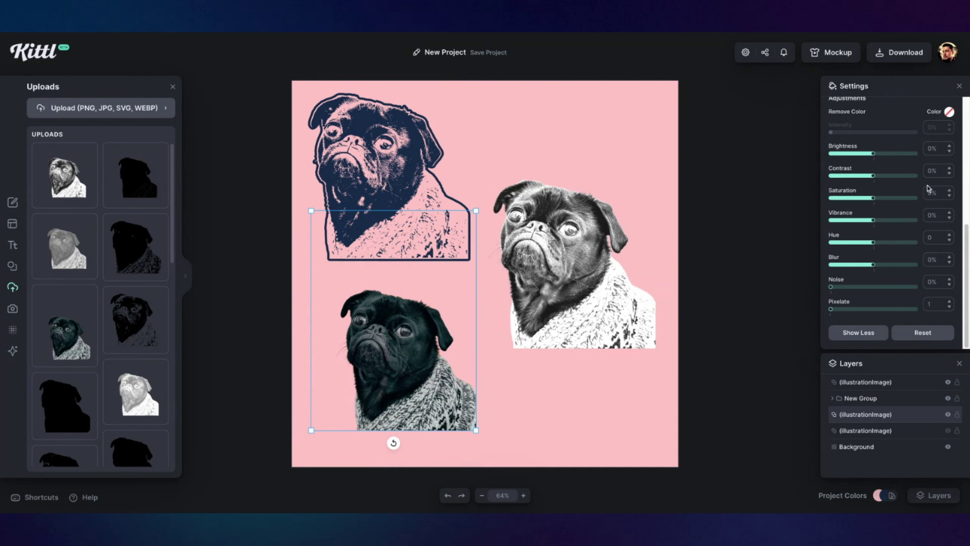
{"action": "scroll", "coordinate": [930, 192], "scroll_direction": "up", "scroll_amount": 5}
{"action": "left_click", "coordinate": [892, 233]}
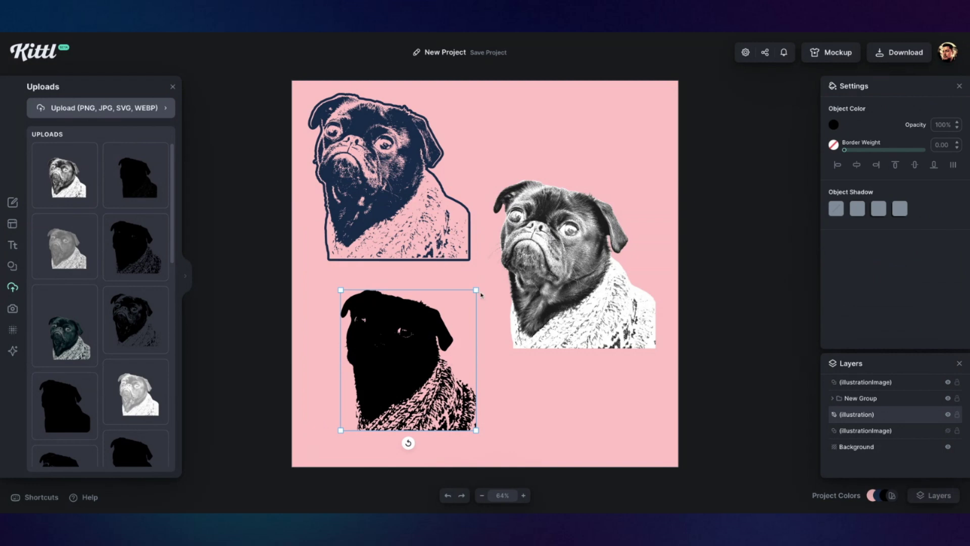
Enlarge and reposition the resulting illustration, then undo back to the original pug photo.
{"action": "left_click_drag", "start_coordinate": [475, 290], "coordinate": [487, 275]}
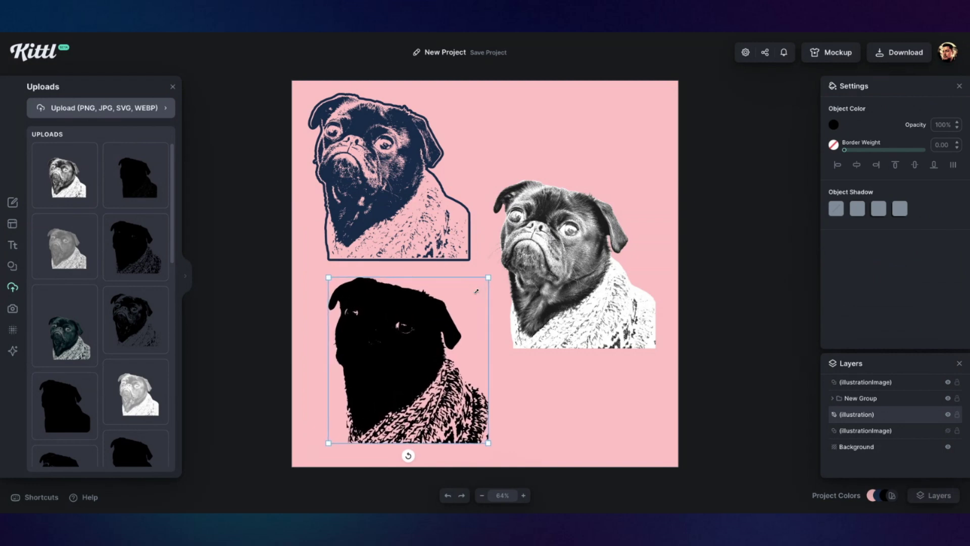
{"action": "left_click_drag", "start_coordinate": [450, 380], "coordinate": [439, 374]}
{"action": "left_click", "coordinate": [733, 392]}
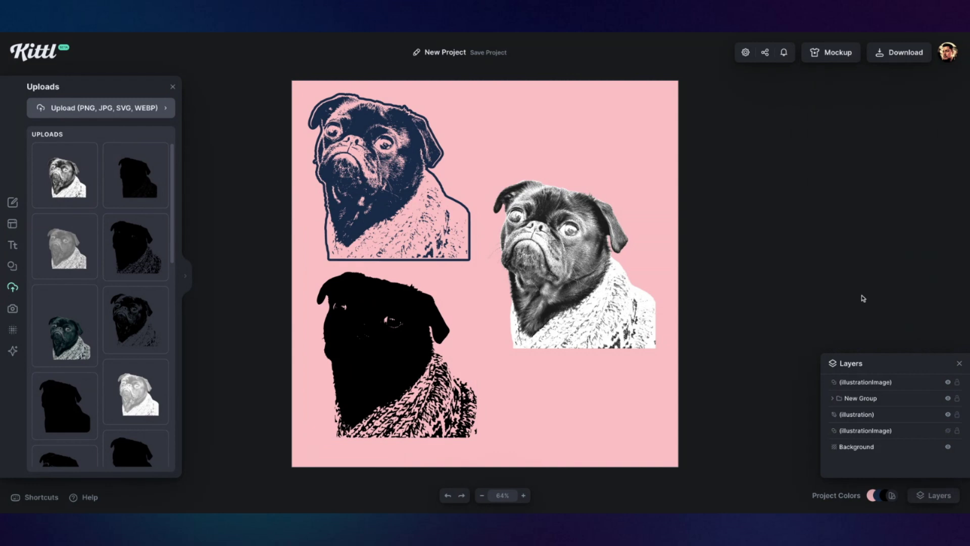
{"action": "key", "text": "ctrl+z"}
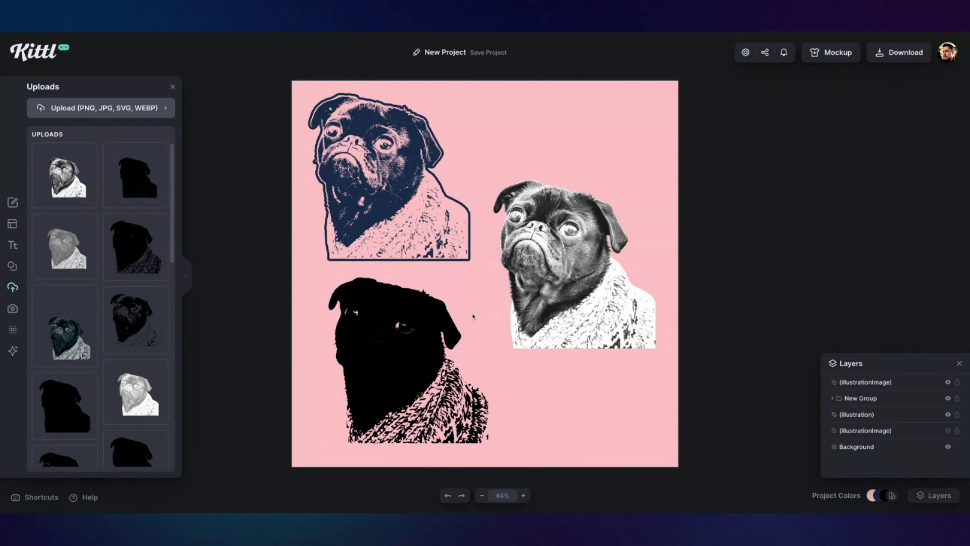
{"action": "key", "text": "ctrl+z"}
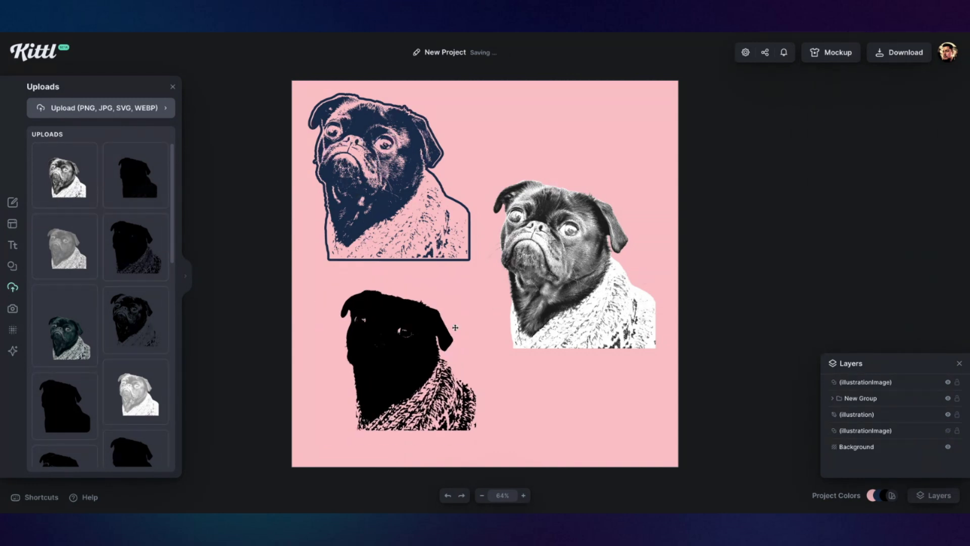
{"action": "key", "text": "ctrl+z"}
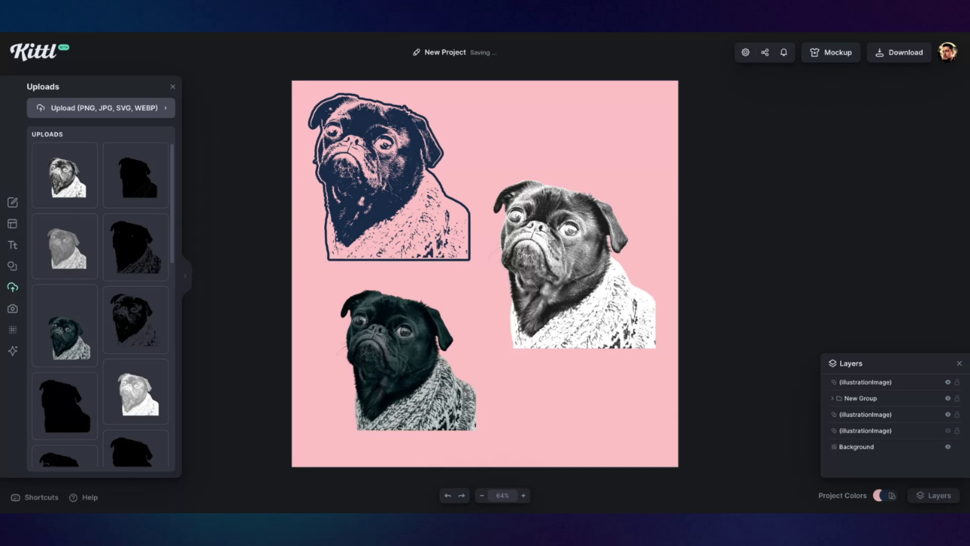
Reset the right-hand pug's adjustments, reposition it slightly, and vectorize it.
{"action": "left_click", "coordinate": [569, 282]}
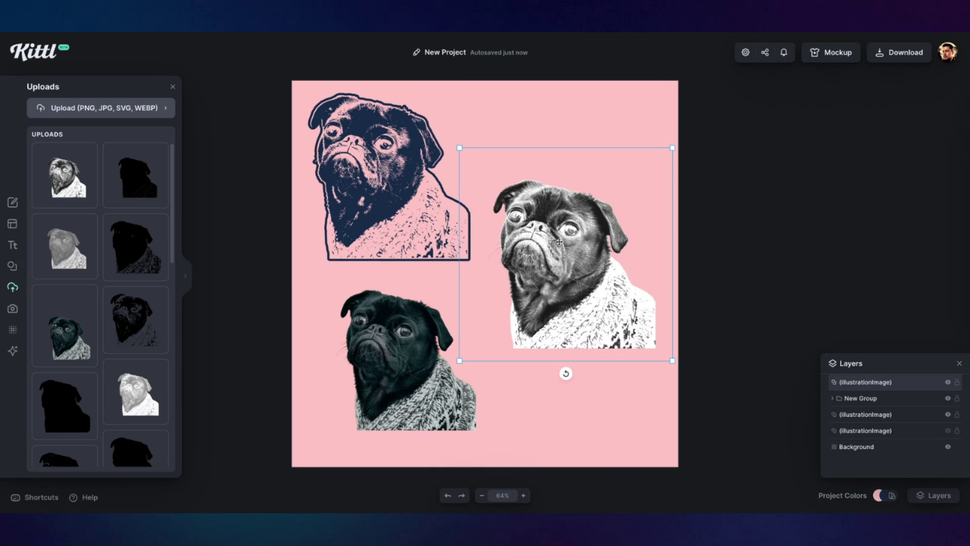
{"action": "left_click_drag", "start_coordinate": [569, 282], "coordinate": [562, 271]}
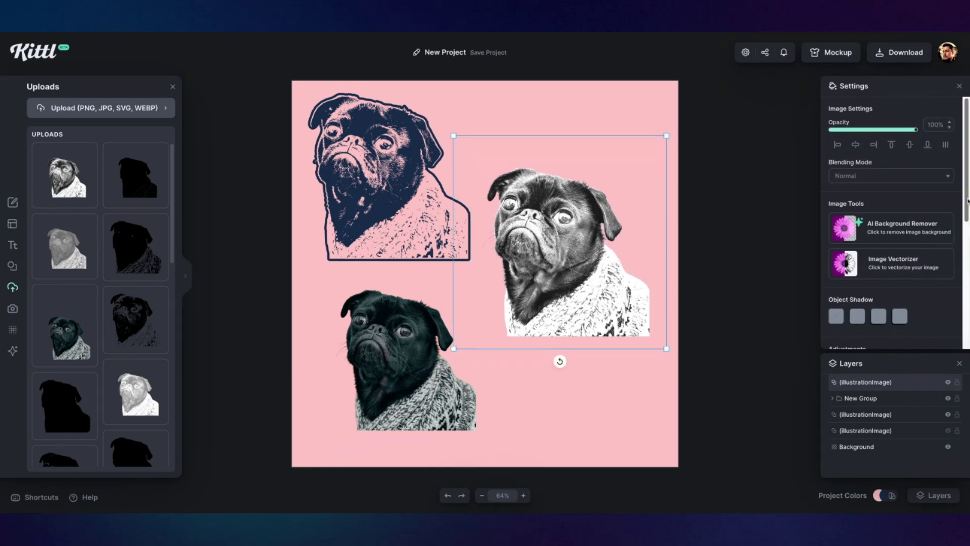
{"action": "scroll", "coordinate": [968, 202], "scroll_direction": "down", "scroll_amount": 5}
{"action": "left_click", "coordinate": [923, 332]}
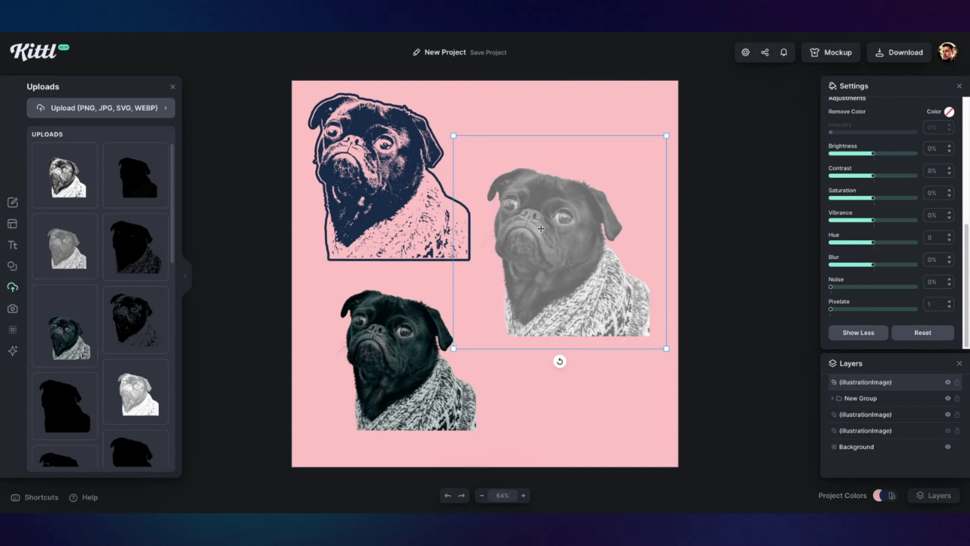
{"action": "left_click_drag", "start_coordinate": [541, 228], "coordinate": [536, 250]}
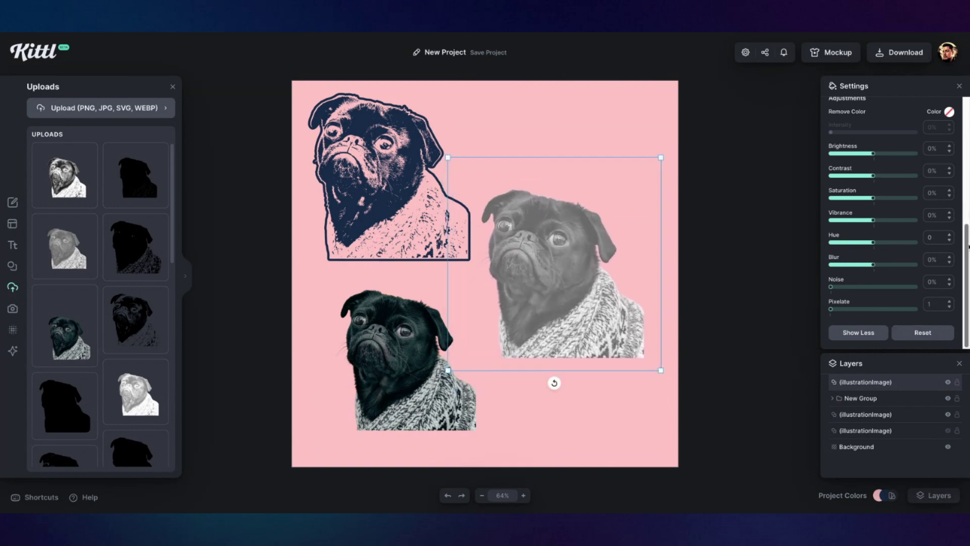
{"action": "scroll", "coordinate": [968, 246], "scroll_direction": "up", "scroll_amount": 5}
{"action": "left_click", "coordinate": [891, 219]}
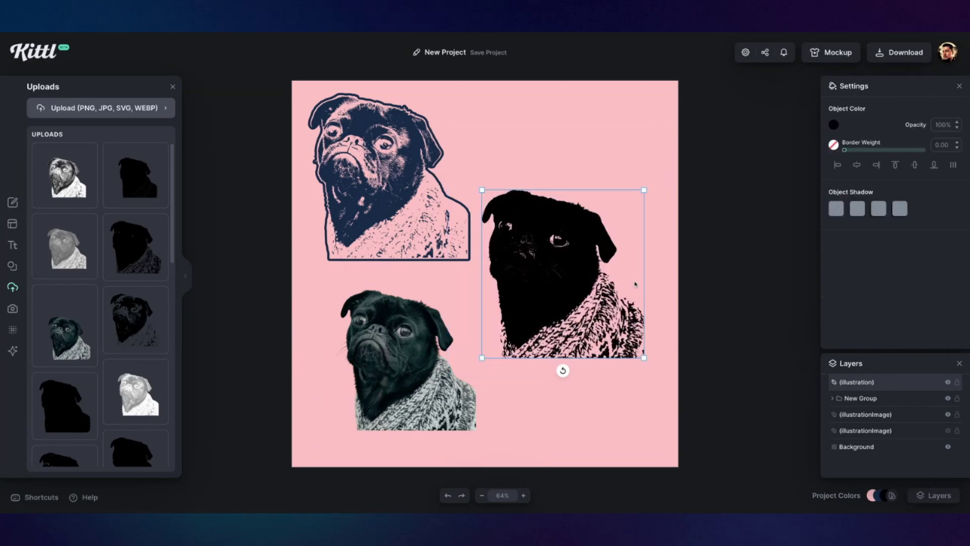
Undo the vectorization to recover the photo and raise its Contrast to 62%.
{"action": "left_click_drag", "start_coordinate": [560, 286], "coordinate": [567, 275]}
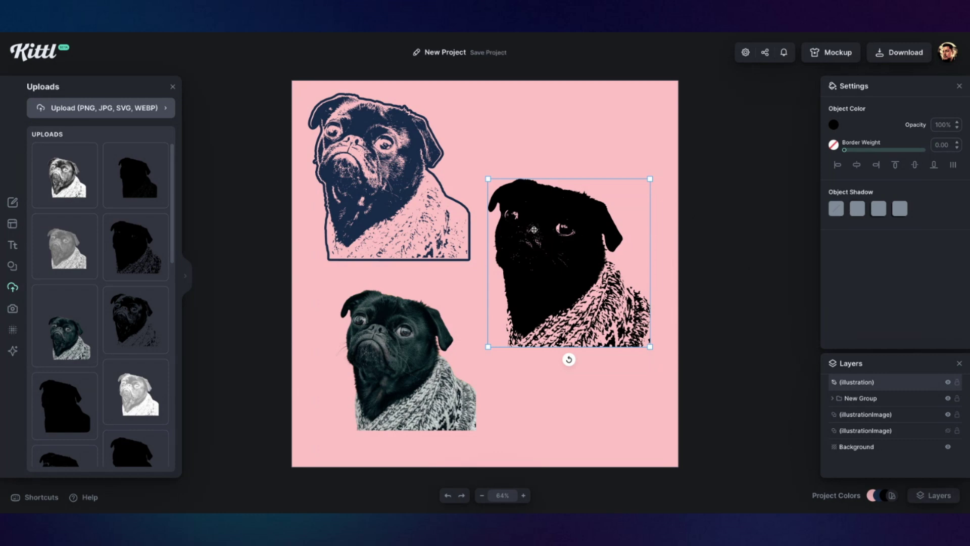
{"action": "key", "text": "ctrl+z"}
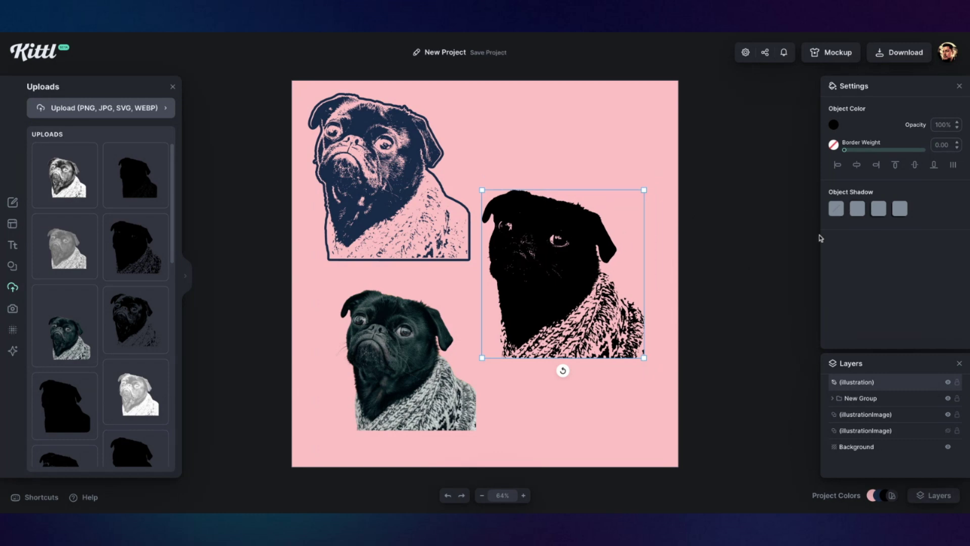
{"action": "key", "text": "ctrl+z"}
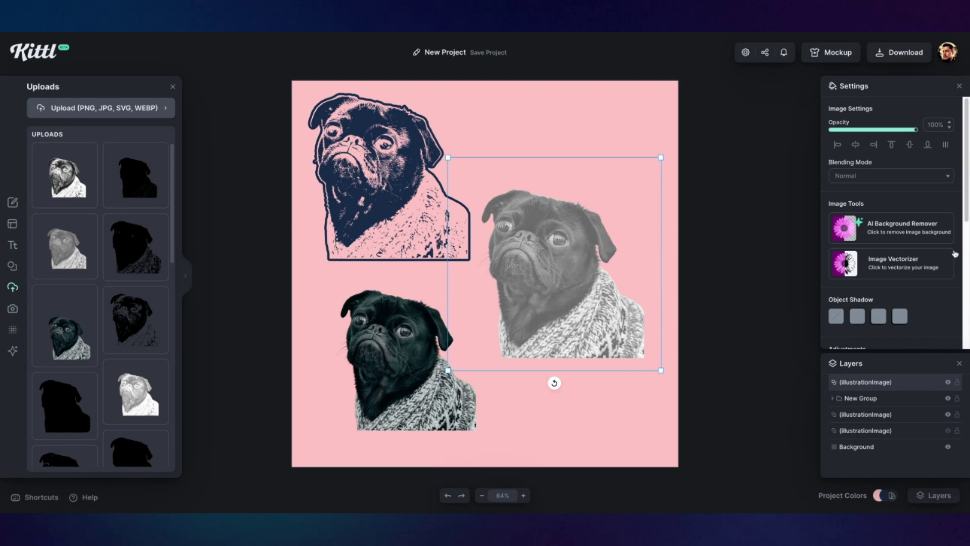
{"action": "scroll", "coordinate": [966, 203], "scroll_direction": "down", "scroll_amount": 3}
{"action": "scroll", "coordinate": [967, 203], "scroll_direction": "down", "scroll_amount": 2}
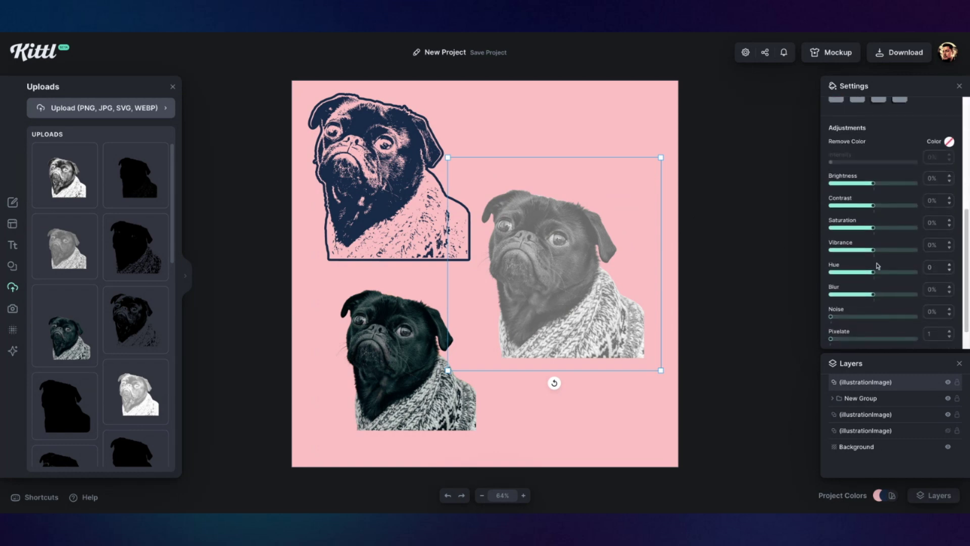
{"action": "left_click_drag", "start_coordinate": [873, 205], "coordinate": [900, 206]}
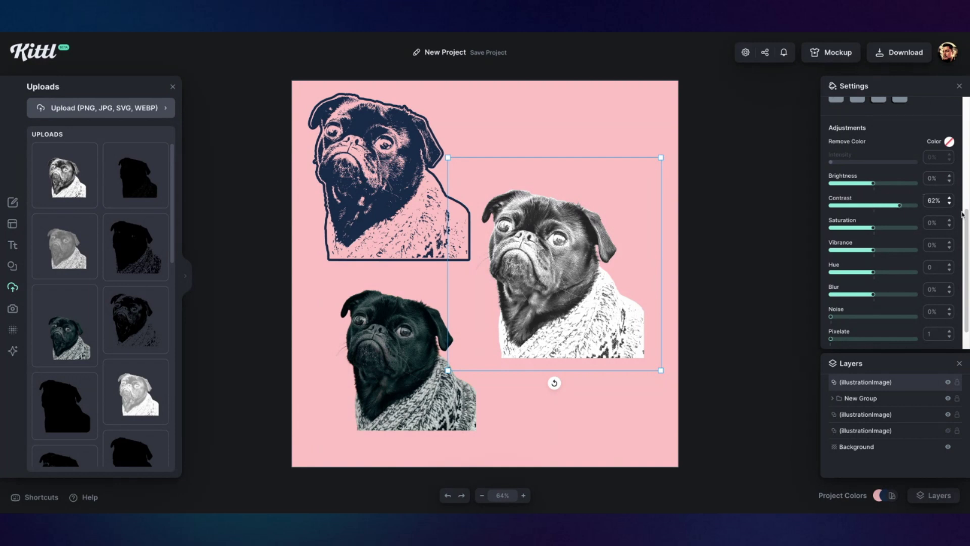
{"action": "scroll", "coordinate": [966, 218], "scroll_direction": "up", "scroll_amount": 2}
{"action": "scroll", "coordinate": [965, 218], "scroll_direction": "up", "scroll_amount": 2}
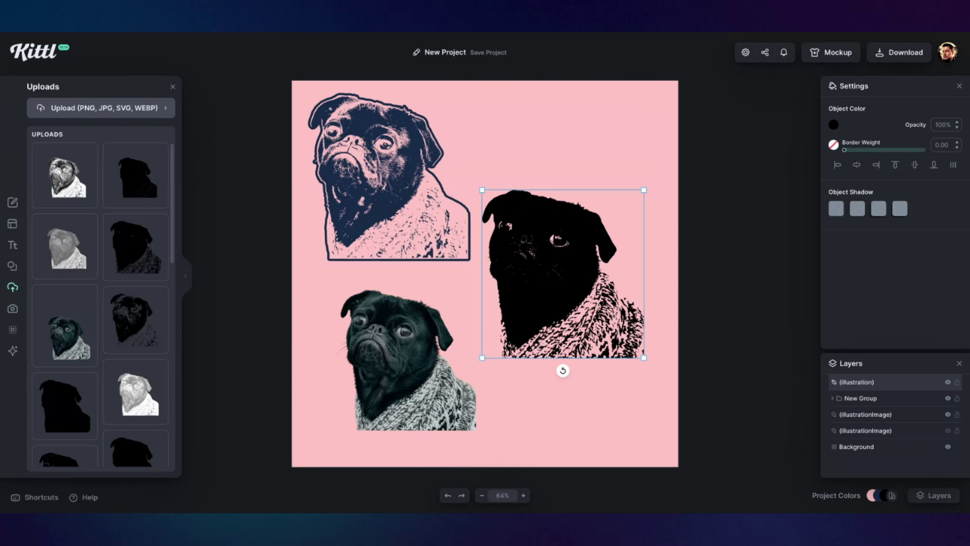
Nudge the navy pug group slightly right and down on the canvas.
{"action": "left_click", "coordinate": [411, 162]}
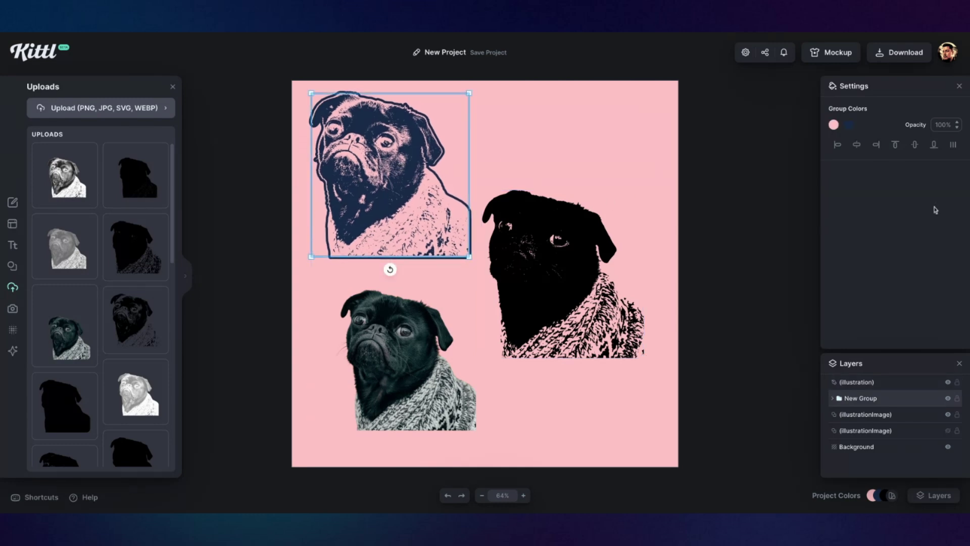
{"action": "left_click", "coordinate": [726, 244]}
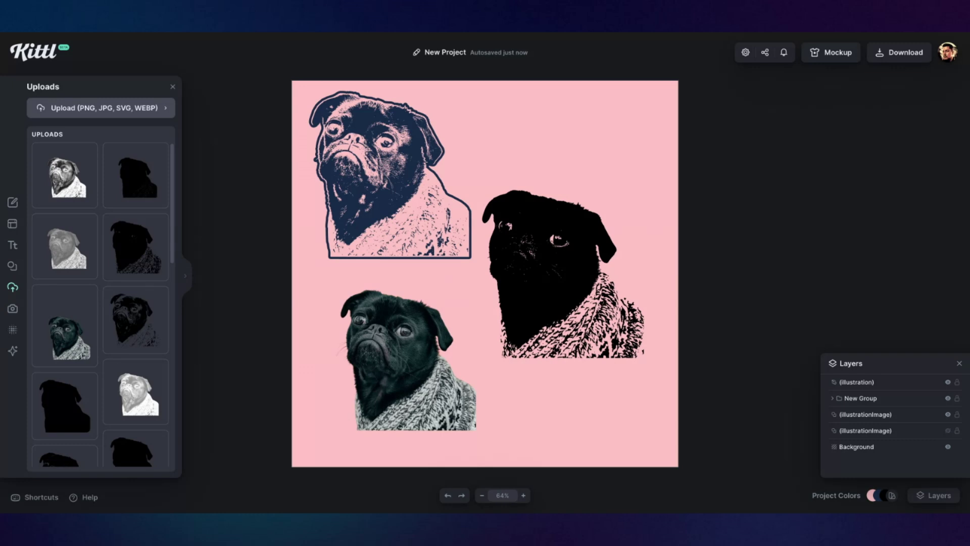
{"action": "left_click", "coordinate": [547, 273]}
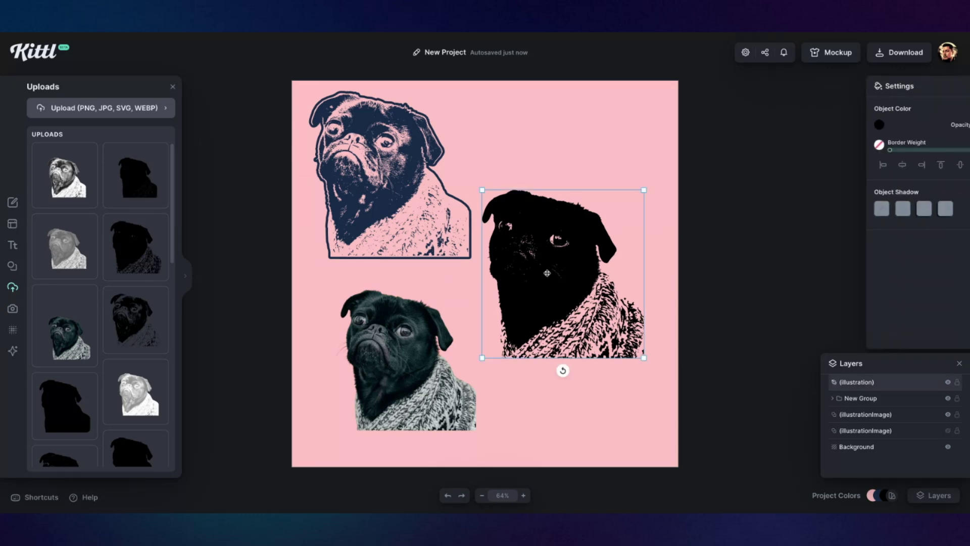
{"action": "left_click", "coordinate": [415, 200]}
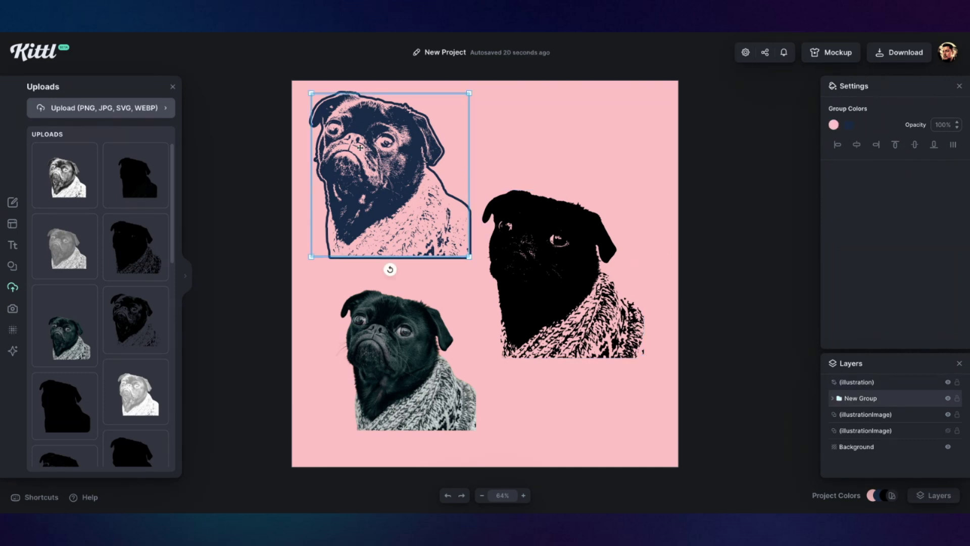
{"action": "mouse_move", "coordinate": [351, 139]}
{"action": "left_mouse_down"}
{"action": "mouse_move", "coordinate": [362, 146]}
{"action": "mouse_move", "coordinate": [337, 133]}
{"action": "mouse_move", "coordinate": [352, 148]}
{"action": "left_mouse_up"}
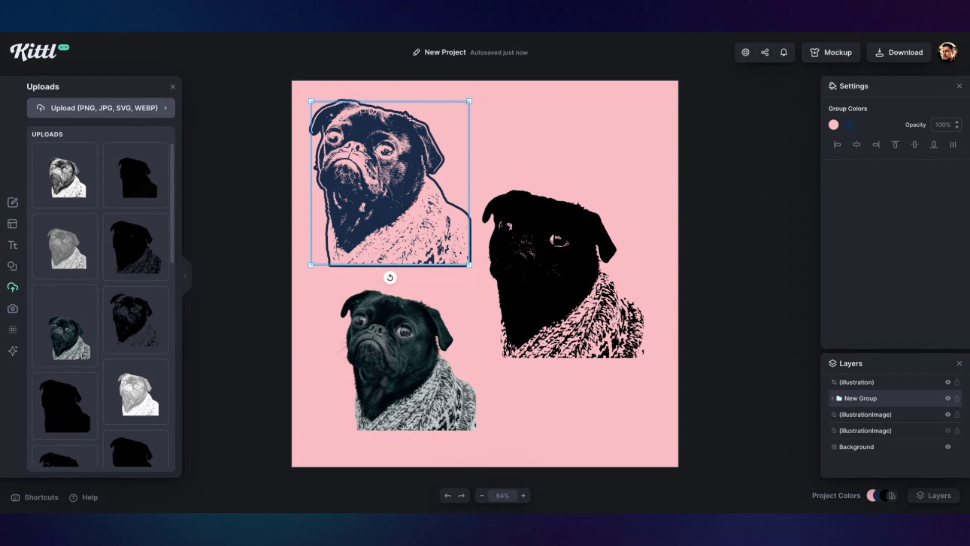
{"action": "left_click", "coordinate": [639, 219]}
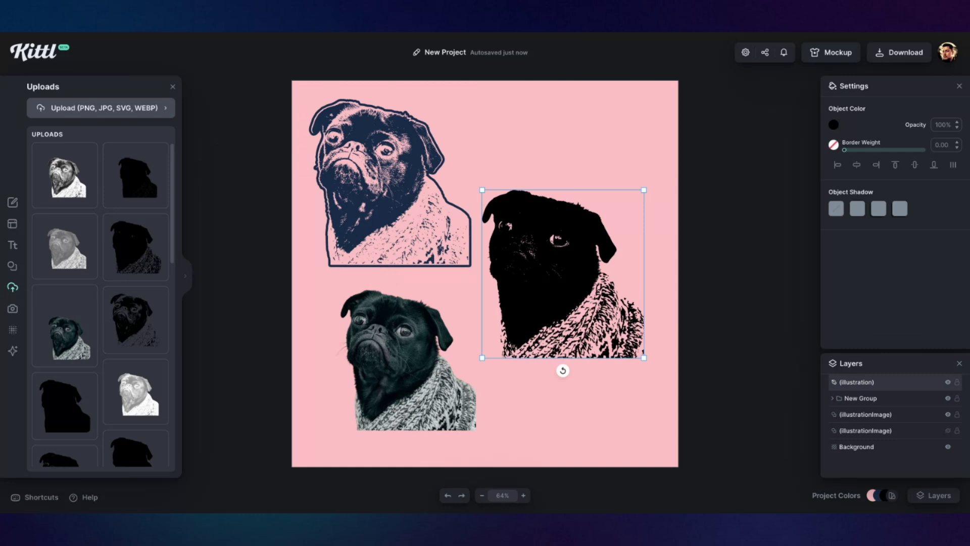
{"action": "left_click", "coordinate": [697, 177]}
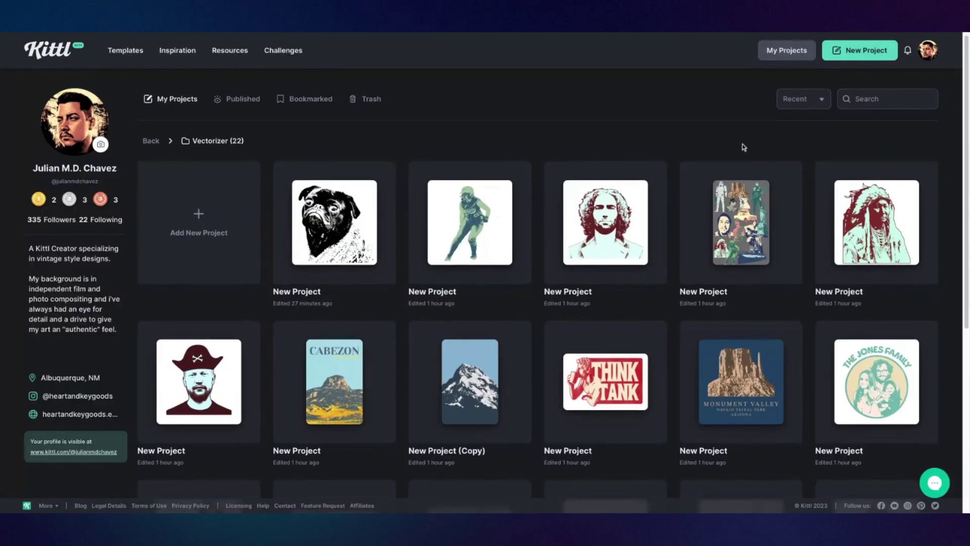
Open the Jones Family portrait project and enlarge its design on the t-shirt mockup.
{"action": "scroll", "coordinate": [652, 167], "scroll_direction": "down", "scroll_amount": 1}
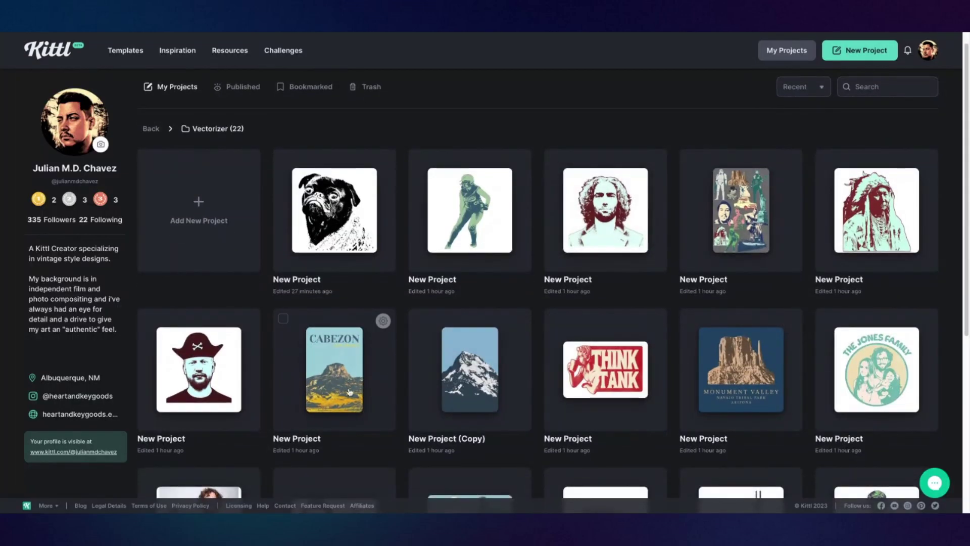
{"action": "left_click", "coordinate": [879, 364]}
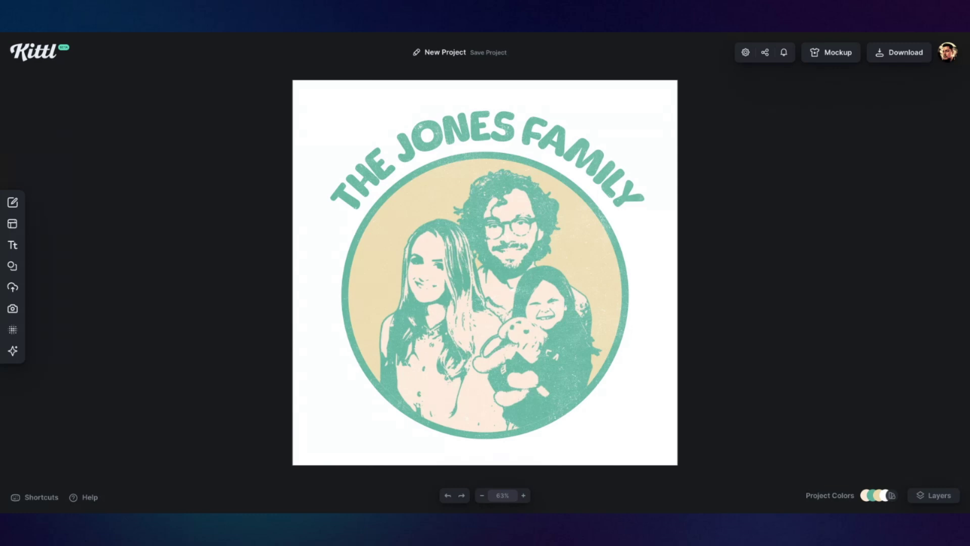
{"action": "left_click", "coordinate": [523, 326]}
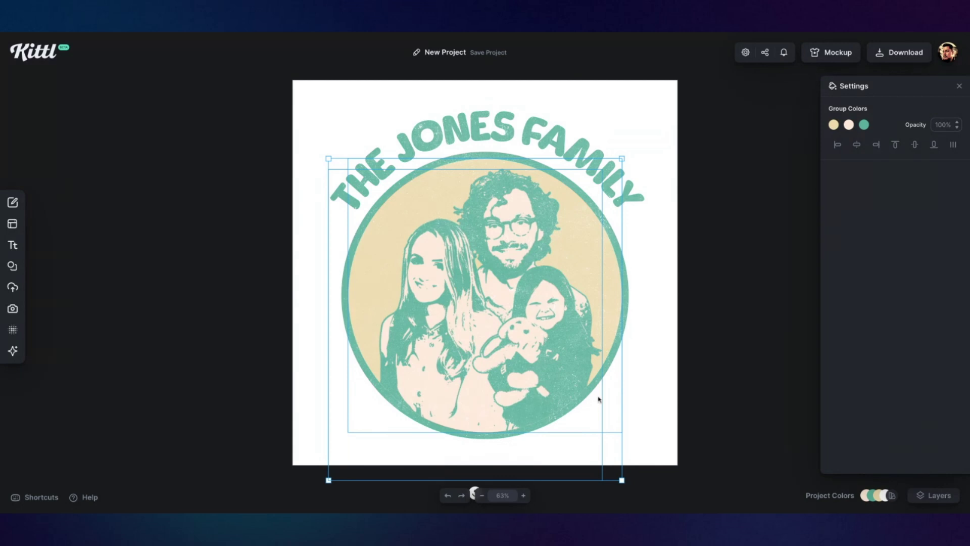
{"action": "left_click", "coordinate": [708, 242]}
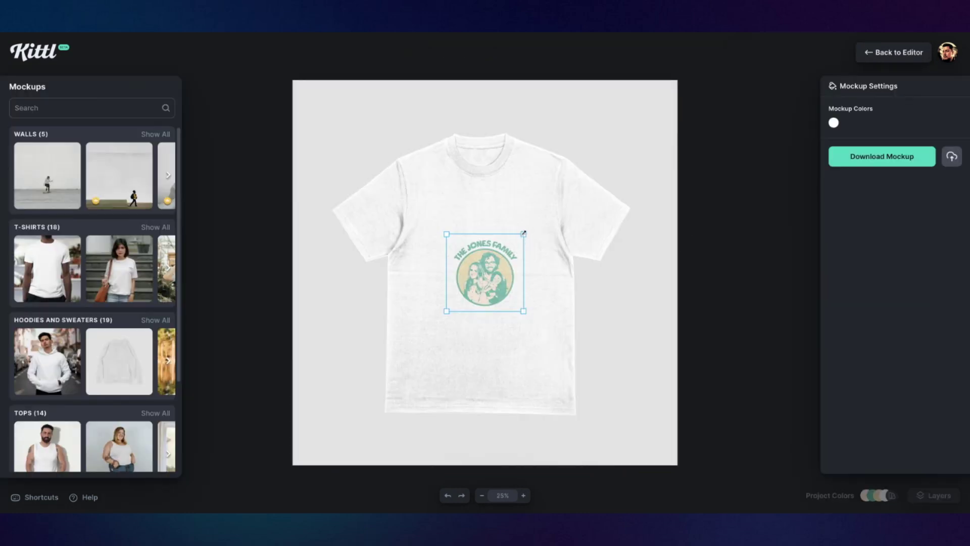
{"action": "left_click_drag", "start_coordinate": [523, 233], "coordinate": [548, 174]}
Scale the family design down on the shirt, then exit the mockup preview.
{"action": "left_click_drag", "start_coordinate": [503, 252], "coordinate": [498, 242]}
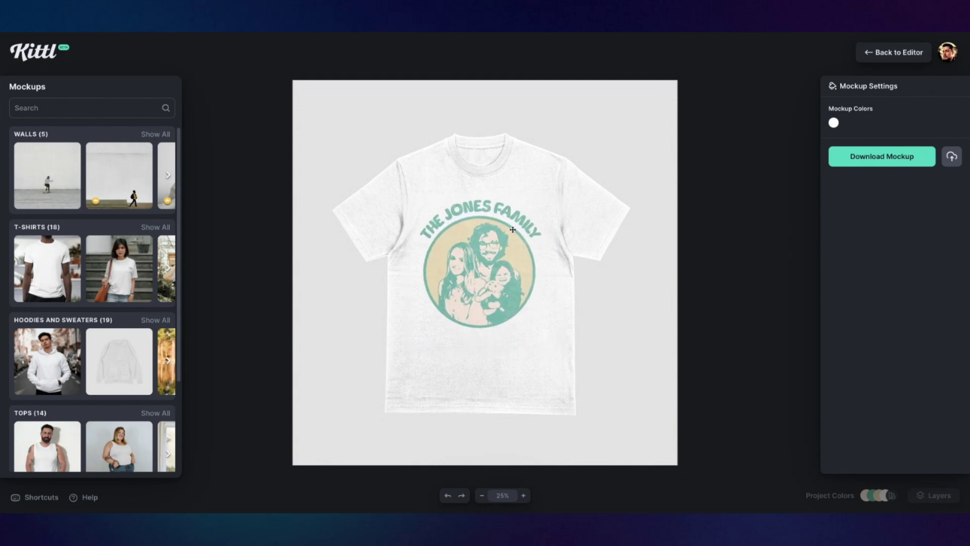
{"action": "mouse_move", "coordinate": [554, 187]}
{"action": "left_mouse_down"}
{"action": "mouse_move", "coordinate": [496, 188]}
{"action": "mouse_move", "coordinate": [547, 195]}
{"action": "left_mouse_up"}
{"action": "left_click", "coordinate": [701, 246]}
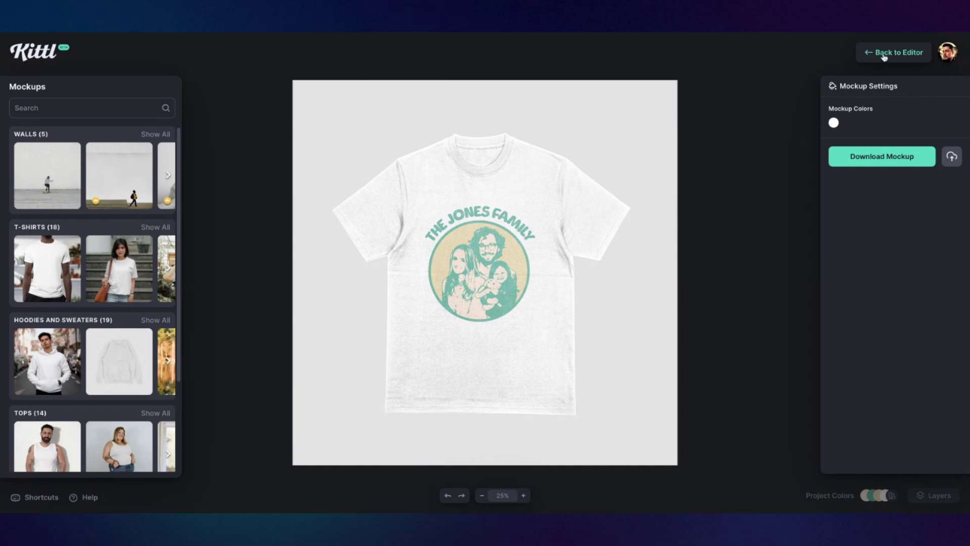
{"action": "left_click", "coordinate": [884, 53]}
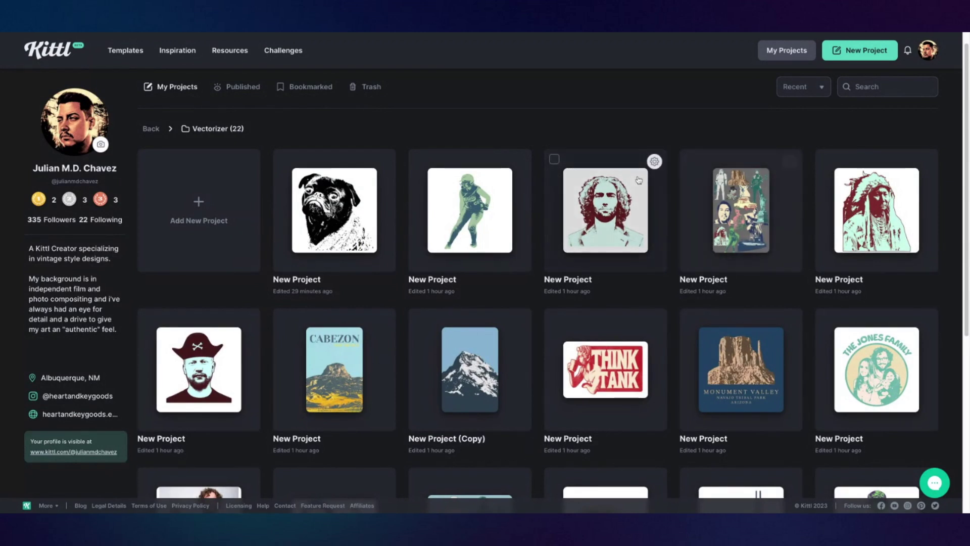
Browse the Vectorizer folder grid and open the Monument Valley project.
{"action": "scroll", "coordinate": [592, 234], "scroll_direction": "down", "scroll_amount": 2}
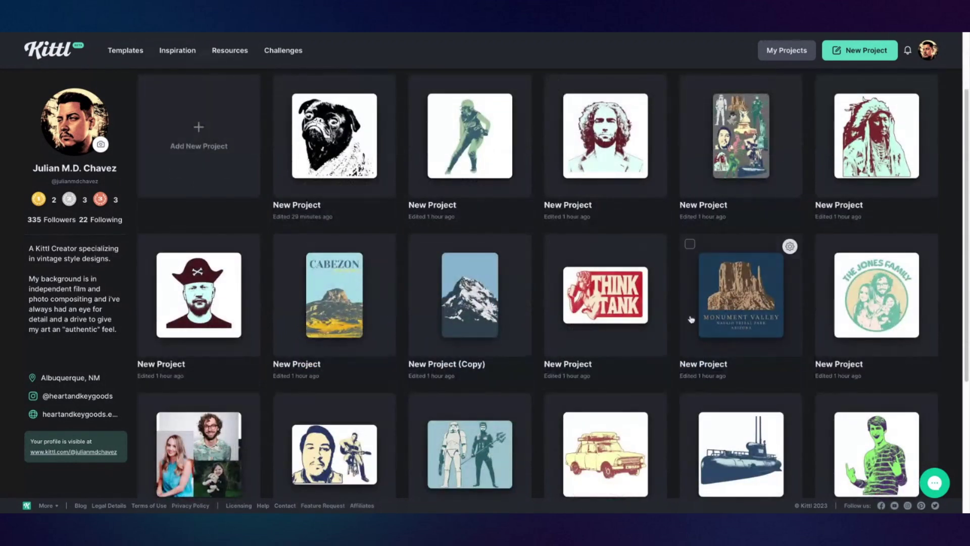
{"action": "mouse_move", "coordinate": [817, 241]}
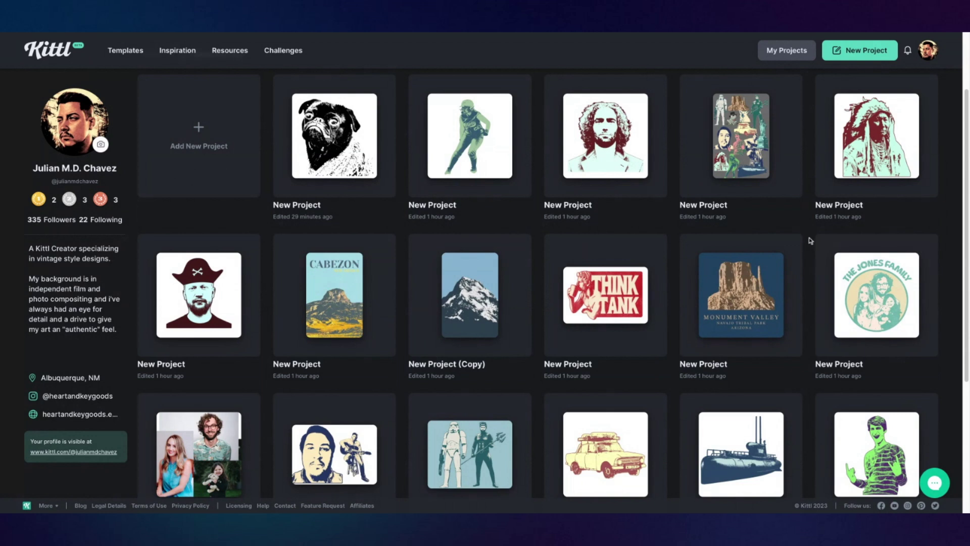
{"action": "scroll", "coordinate": [707, 252], "scroll_direction": "up", "scroll_amount": 2}
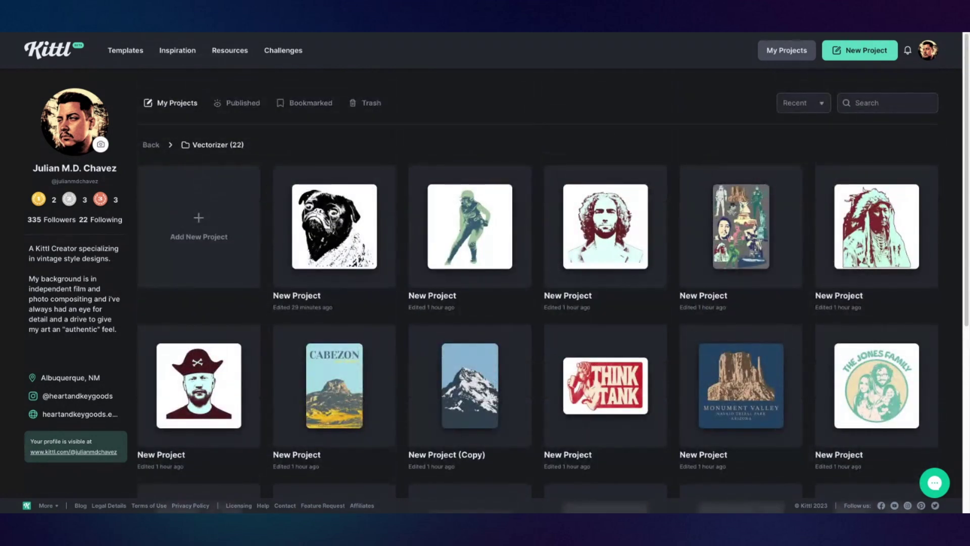
{"action": "scroll", "coordinate": [552, 273], "scroll_direction": "down", "scroll_amount": 1}
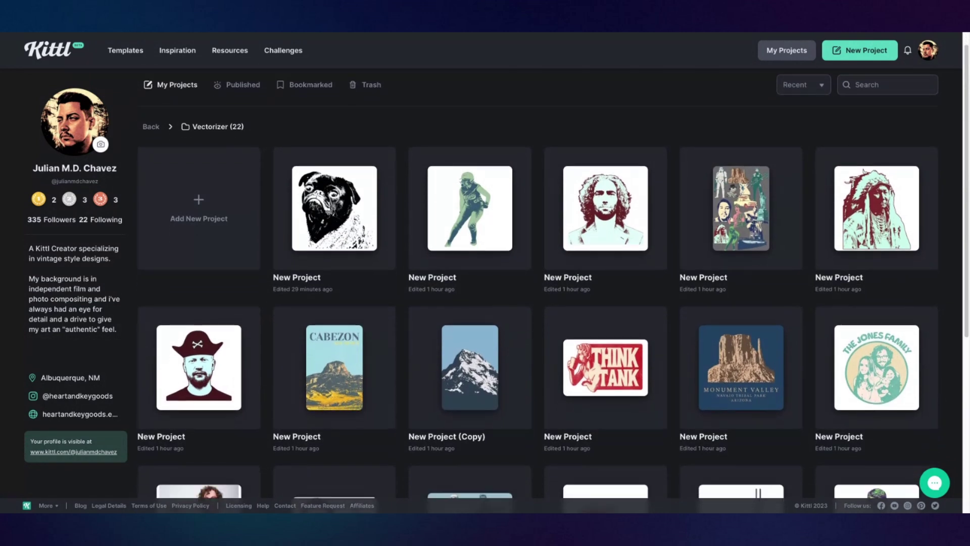
{"action": "left_click", "coordinate": [758, 360]}
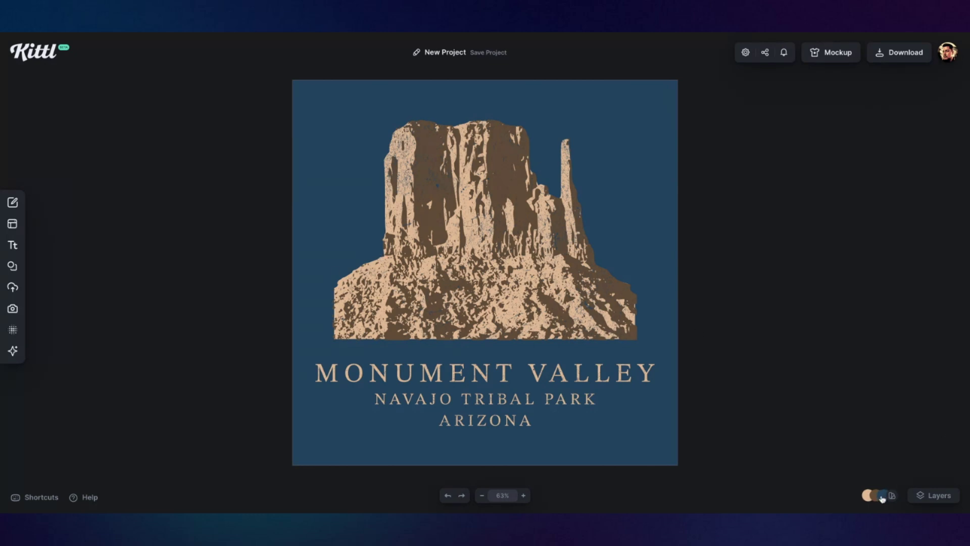
{"action": "left_click", "coordinate": [841, 496]}
{"action": "left_click", "coordinate": [804, 329]}
{"action": "left_click_drag", "start_coordinate": [803, 329], "coordinate": [780, 320]}
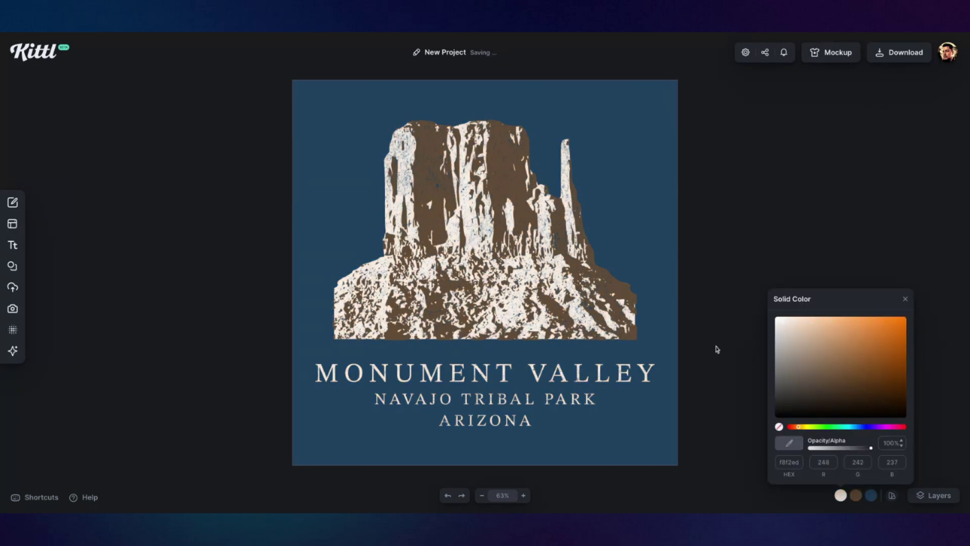
{"action": "left_click", "coordinate": [729, 257]}
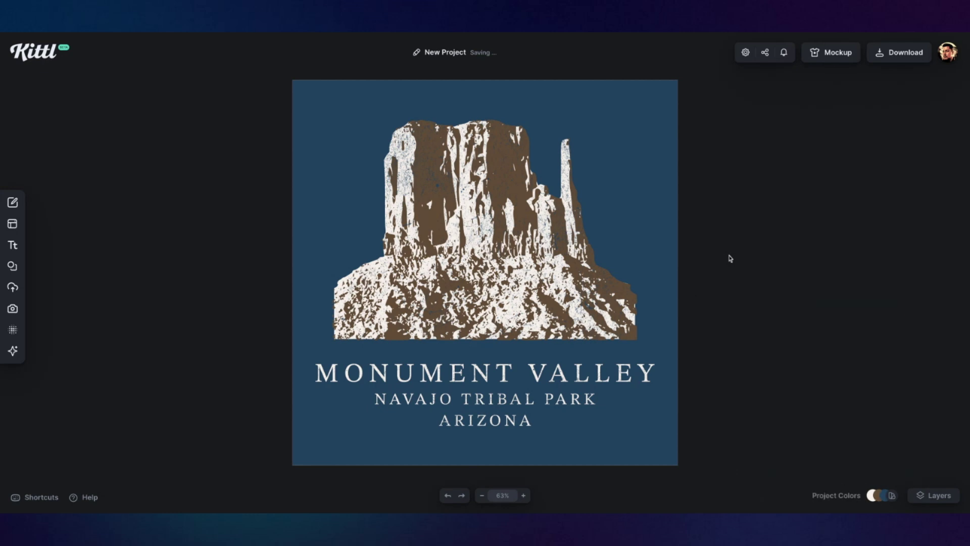
{"action": "key", "text": "ctrl+z"}
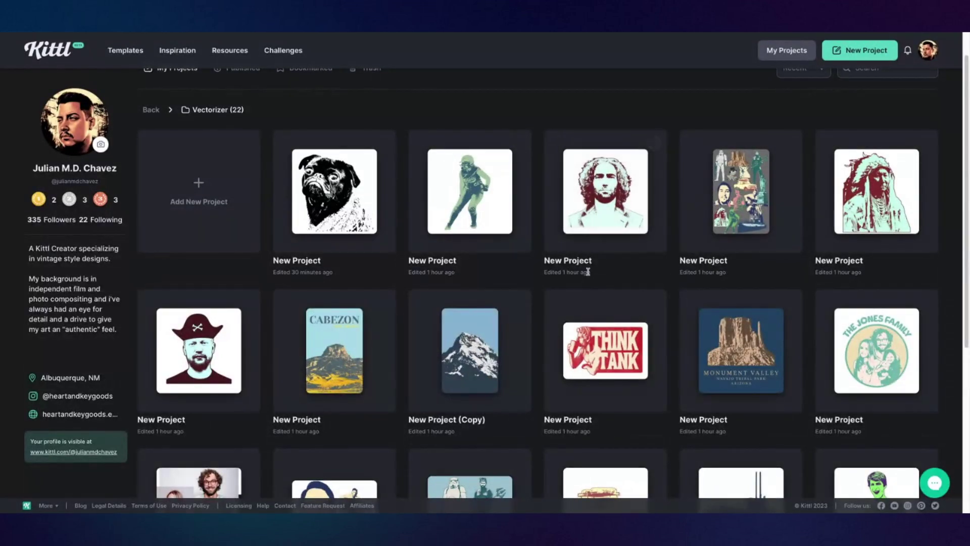
Open the guitarist portrait project and nudge the guitarist figure slightly right and down.
{"action": "scroll", "coordinate": [589, 272], "scroll_direction": "down", "scroll_amount": 3}
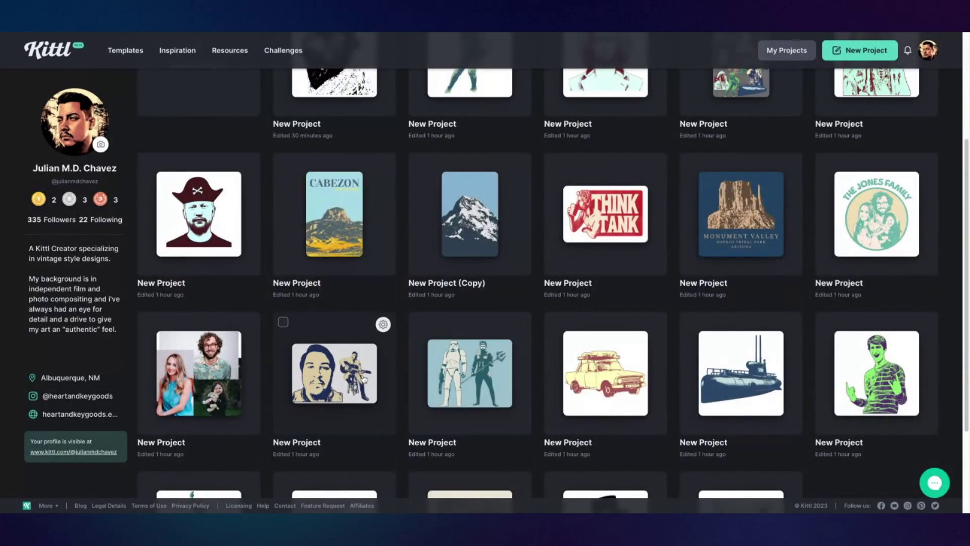
{"action": "left_click", "coordinate": [364, 380]}
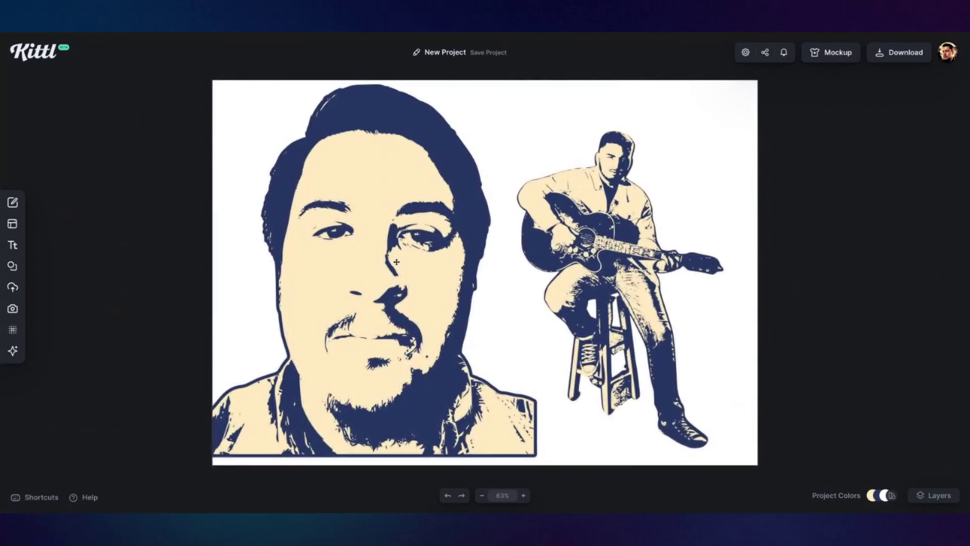
{"action": "left_click", "coordinate": [397, 262]}
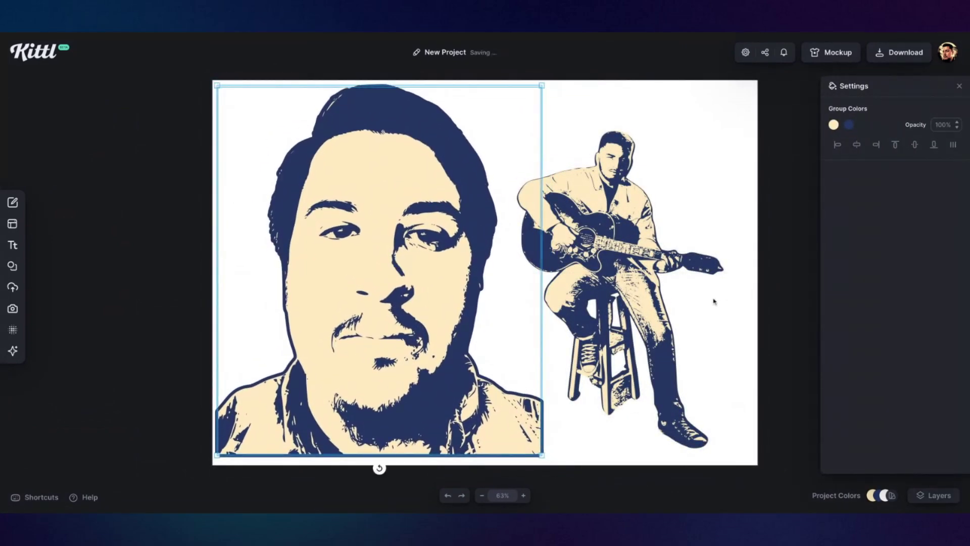
{"action": "left_click_drag", "start_coordinate": [649, 261], "coordinate": [659, 266]}
{"action": "left_click", "coordinate": [785, 94]}
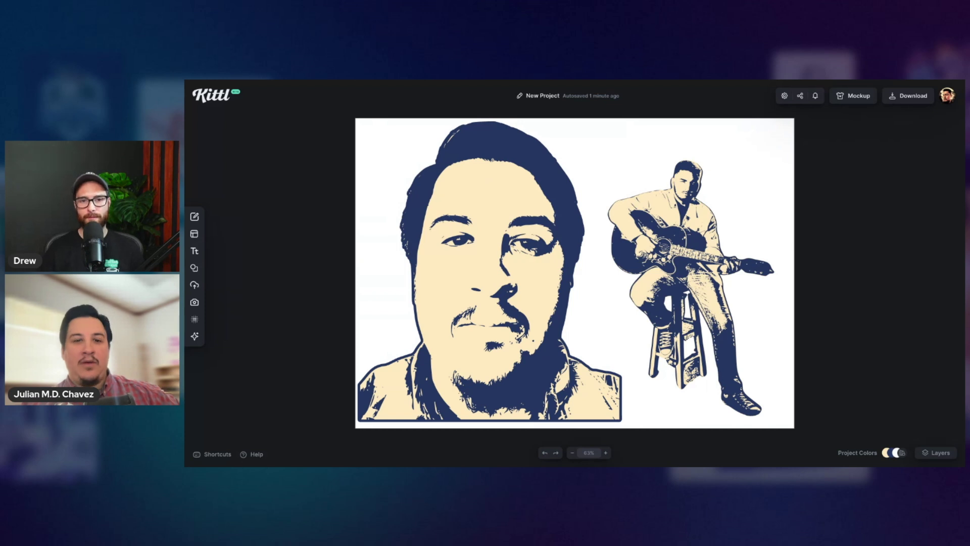
{"action": "key", "text": "ctrl+Tab"}
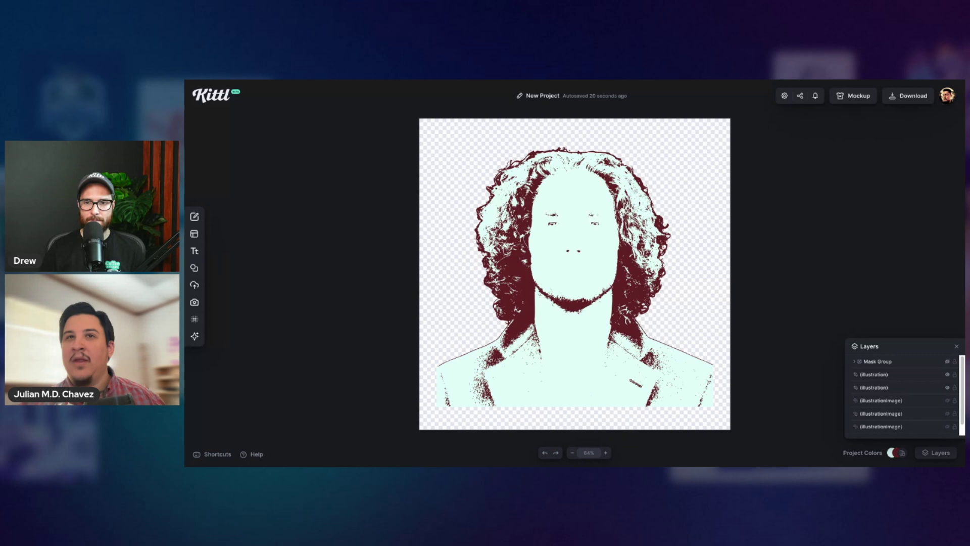
Make the Mask Group visible to reveal the curly-haired portrait's facial details, then clear the selection.
{"action": "left_click", "coordinate": [948, 362]}
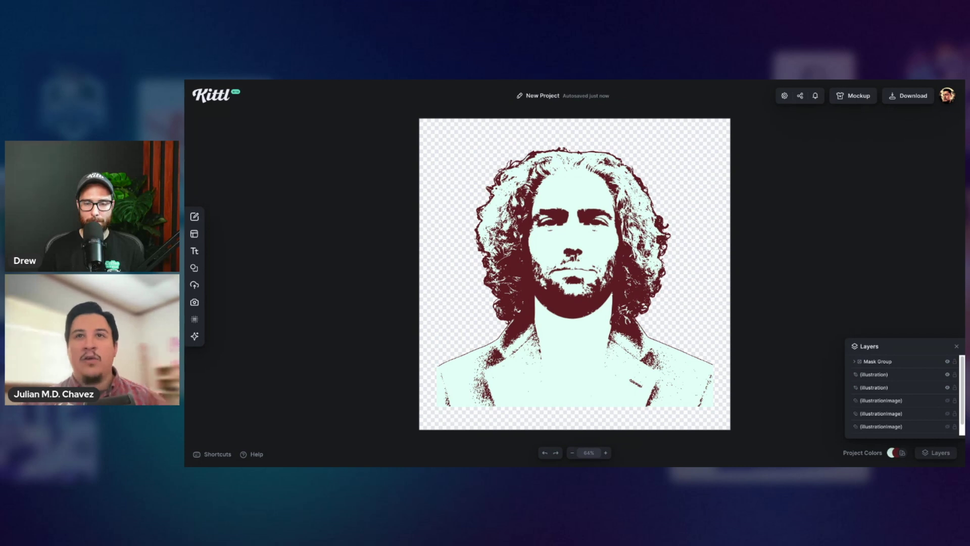
{"action": "left_click", "coordinate": [580, 233]}
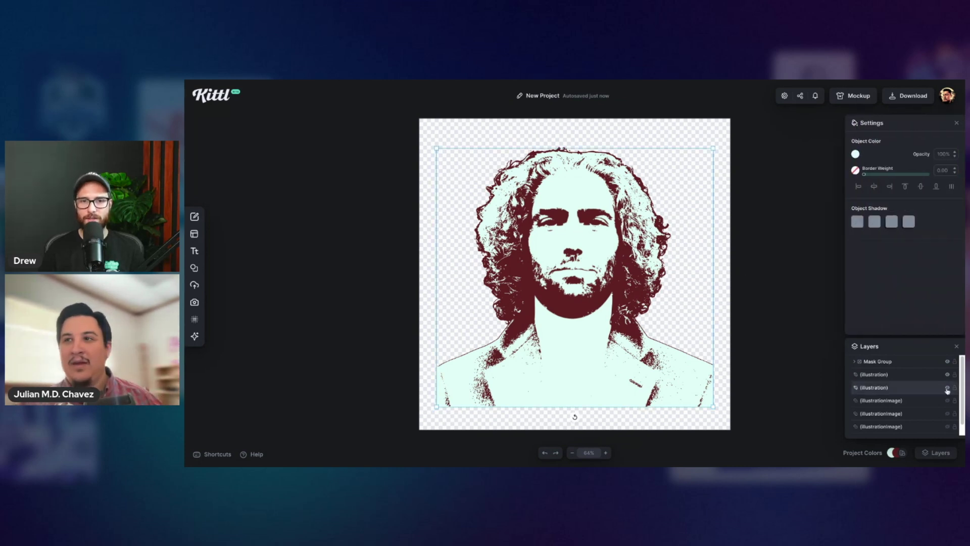
{"action": "double_click", "coordinate": [910, 365]}
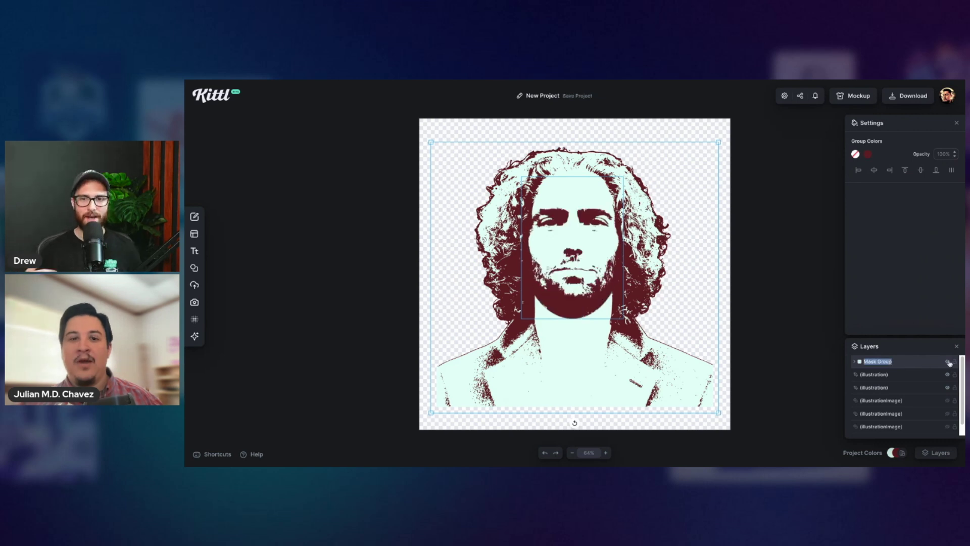
{"action": "left_click", "coordinate": [797, 296]}
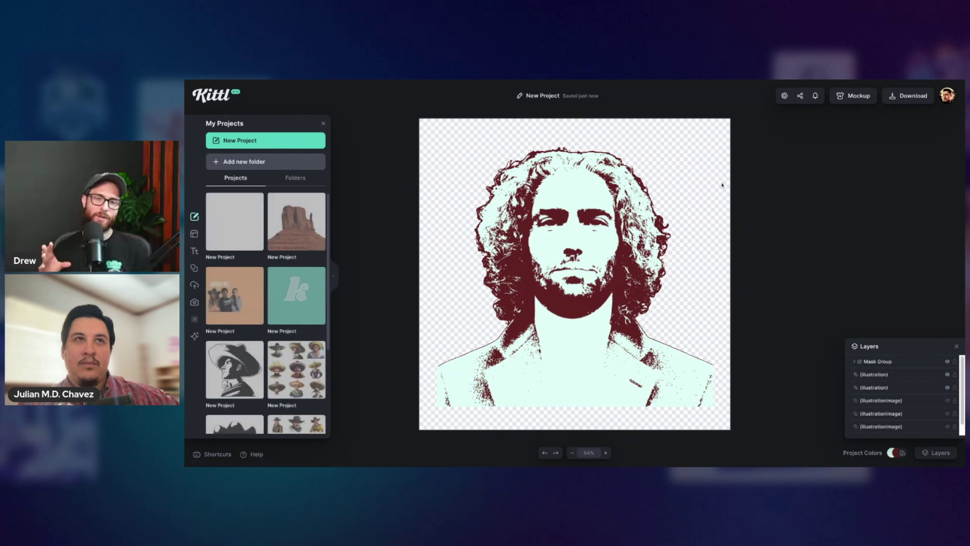
Open the pirate portrait project and zoom in on the illustration.
{"action": "left_click", "coordinate": [323, 124]}
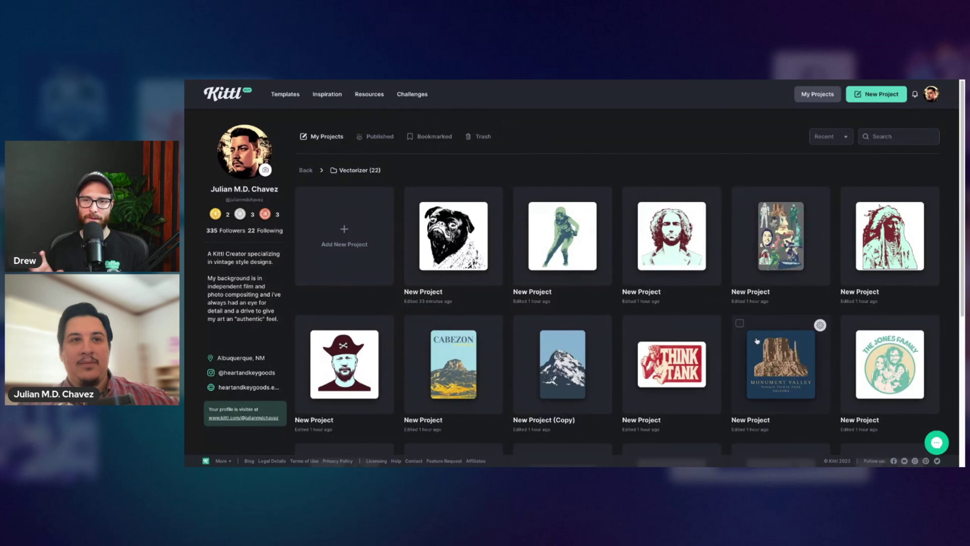
{"action": "left_click", "coordinate": [363, 358]}
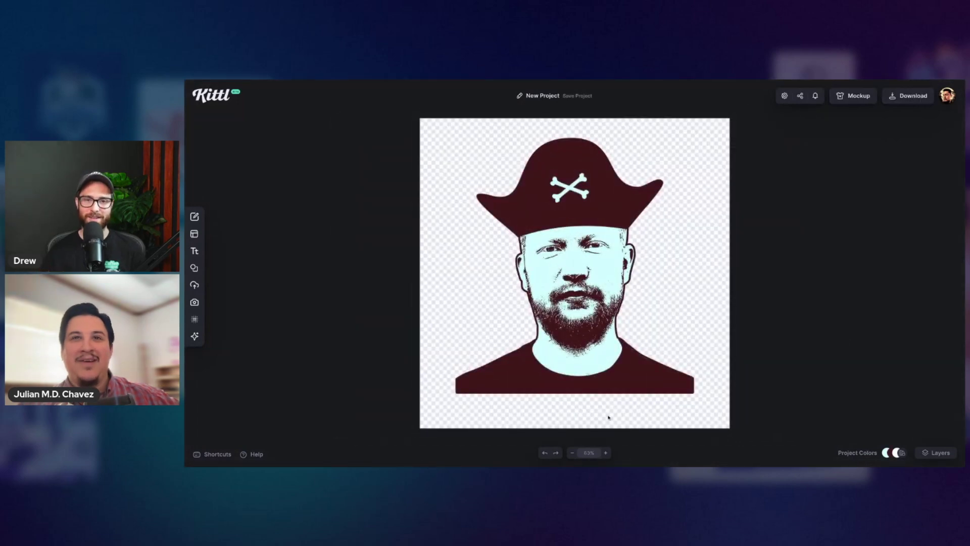
{"action": "left_click", "coordinate": [607, 453]}
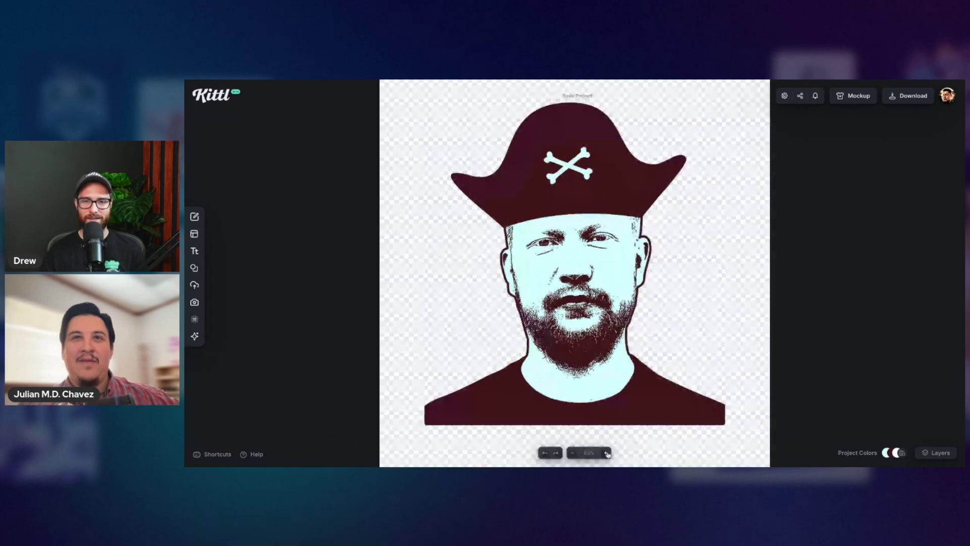
{"action": "left_click", "coordinate": [573, 453]}
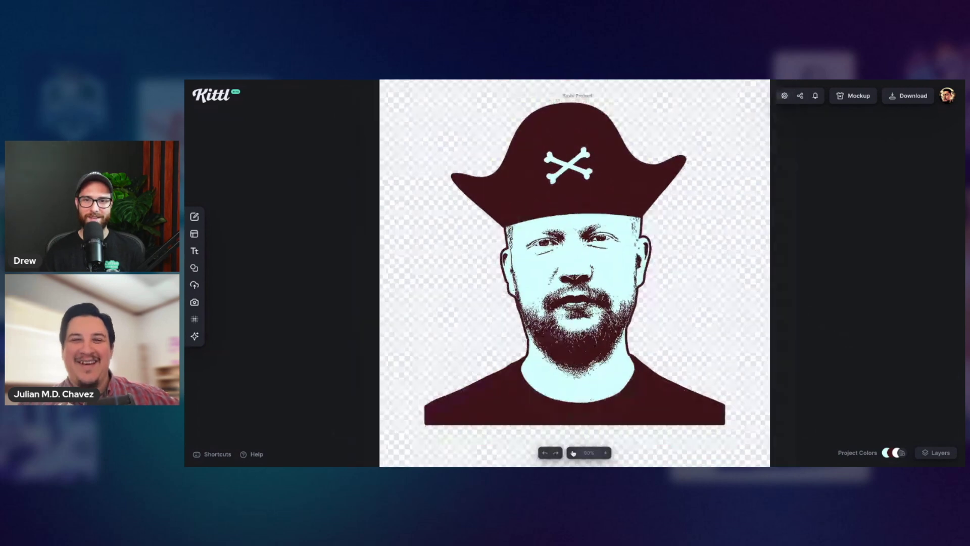
Hide and restore the pirate hat layer, then return to the Vectorizer projects folder.
{"action": "left_click", "coordinate": [939, 452]}
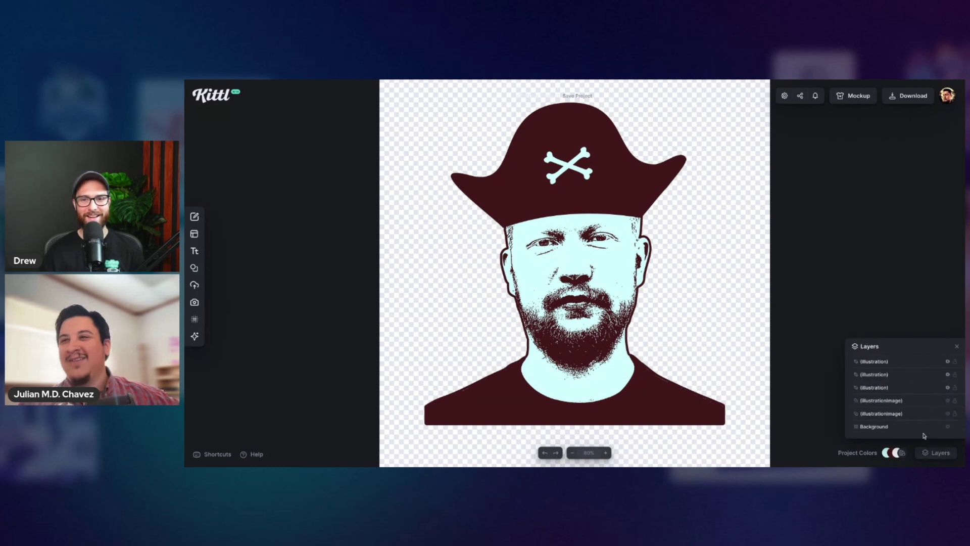
{"action": "left_click", "coordinate": [949, 362]}
{"action": "left_click", "coordinate": [948, 362]}
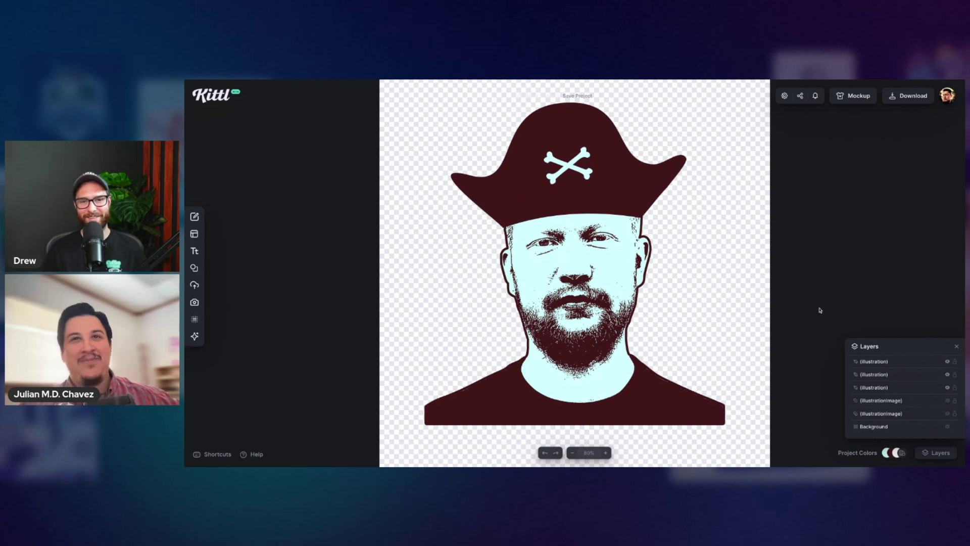
{"action": "scroll", "coordinate": [820, 311], "scroll_direction": "up", "scroll_amount": 1}
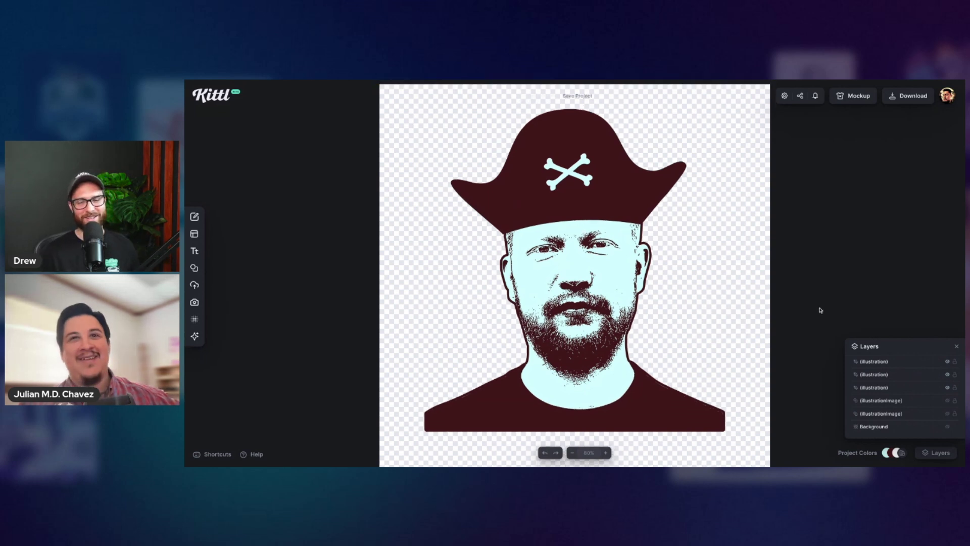
{"action": "left_click", "coordinate": [573, 453]}
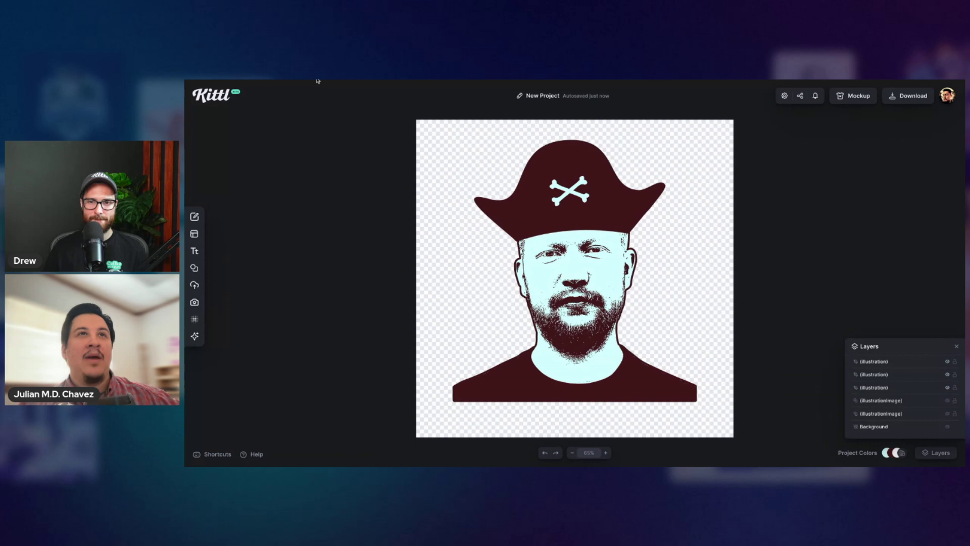
{"action": "key", "text": "alt+Left"}
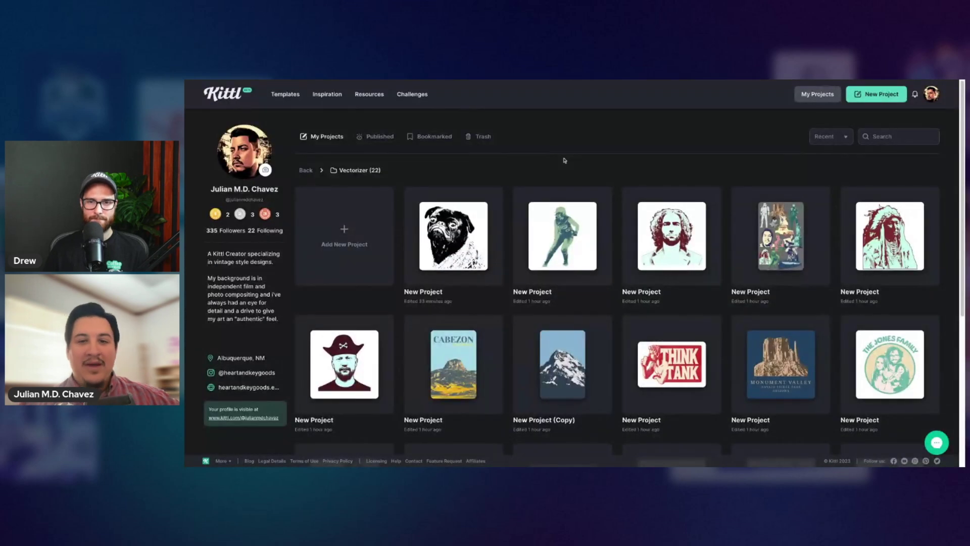